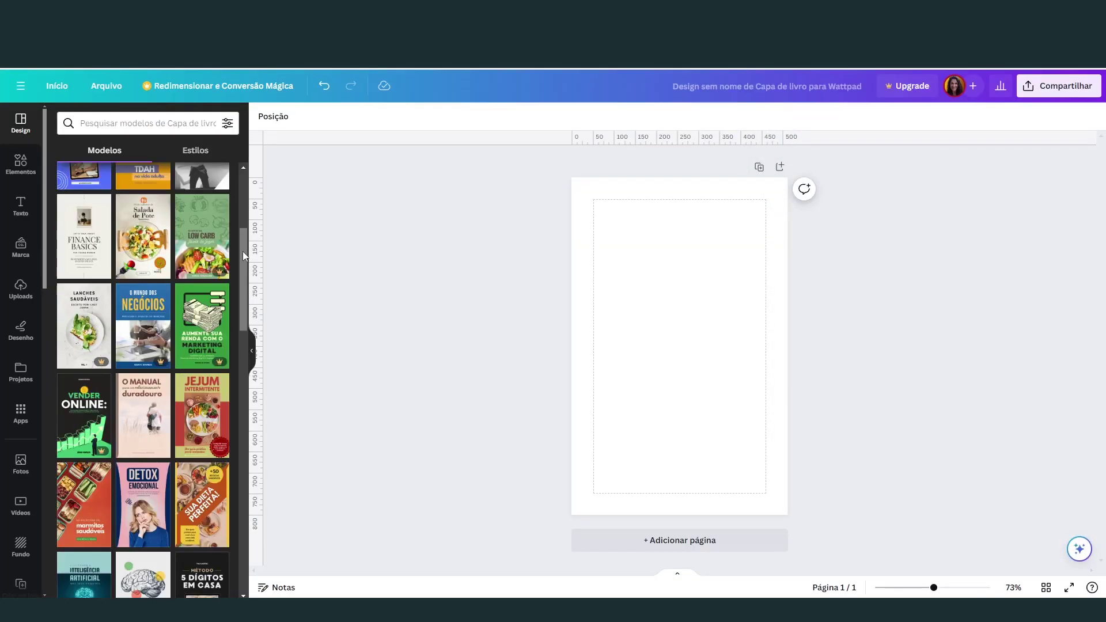
- Search the apps for "pixabay" and open the Pixabay image app
left_click_drag(243, 253, 246, 362)
left_click(20, 410)
left_click(98, 123)
type("pixabay")
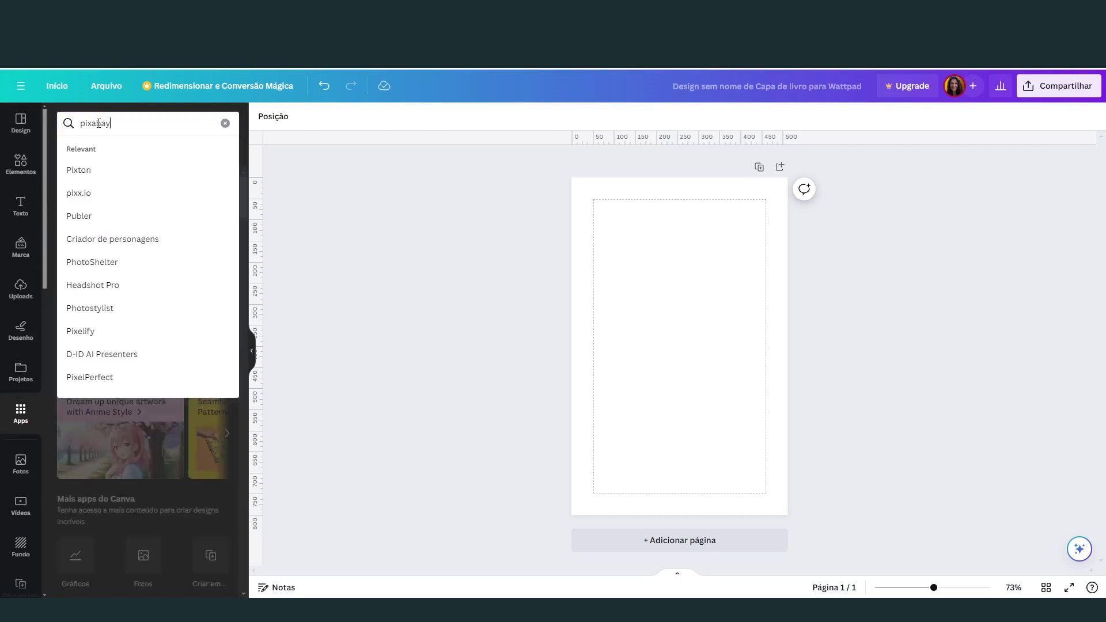
key("Return")
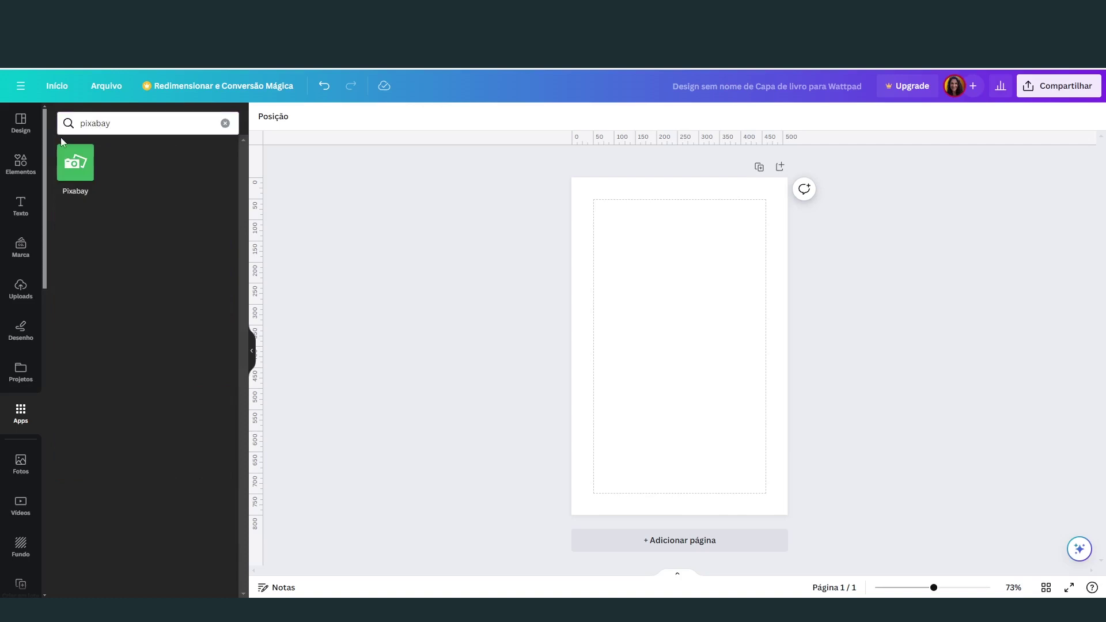
left_click(61, 170)
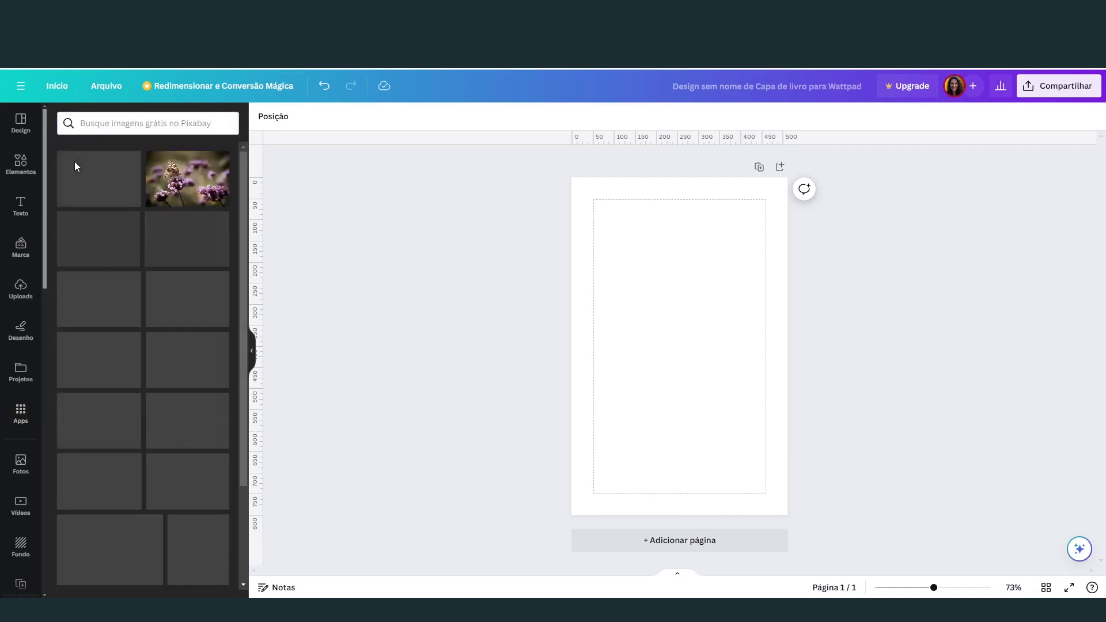
- Search Pixabay for "brownie" and try the photo of a drink and brownie on the cover page
type("brow")
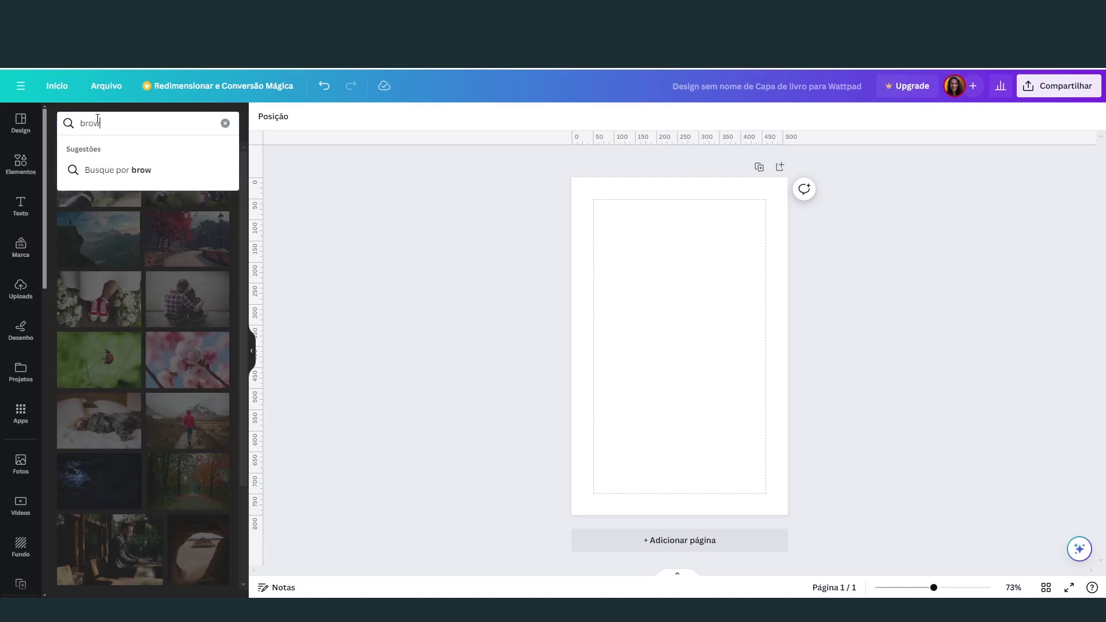
key("Return")
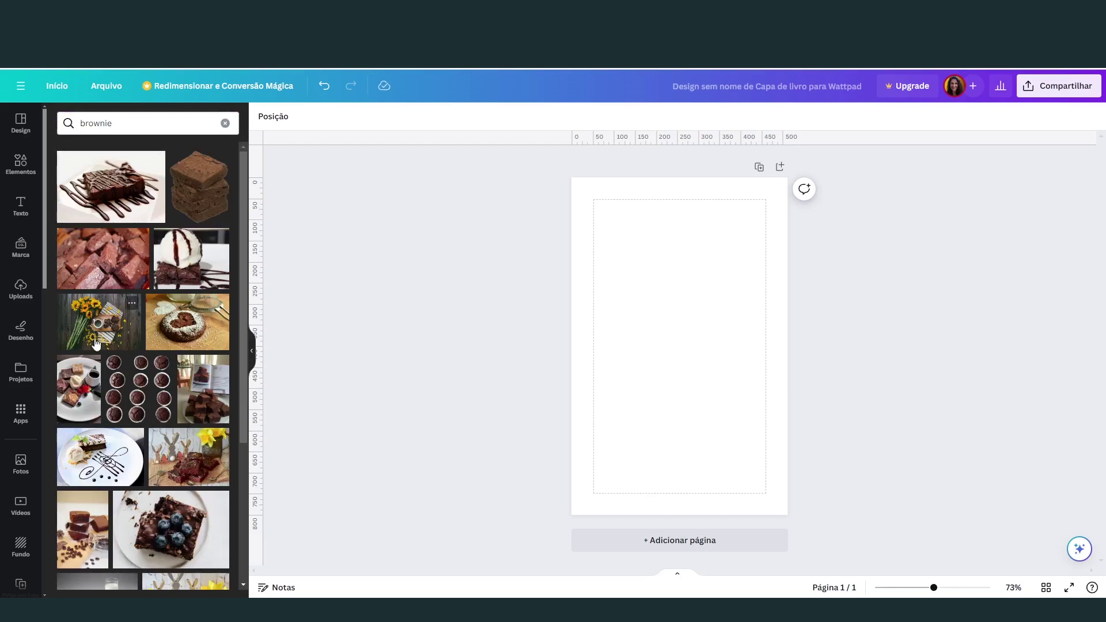
scroll(97, 344, "down", 2)
scroll(95, 332, "down", 5)
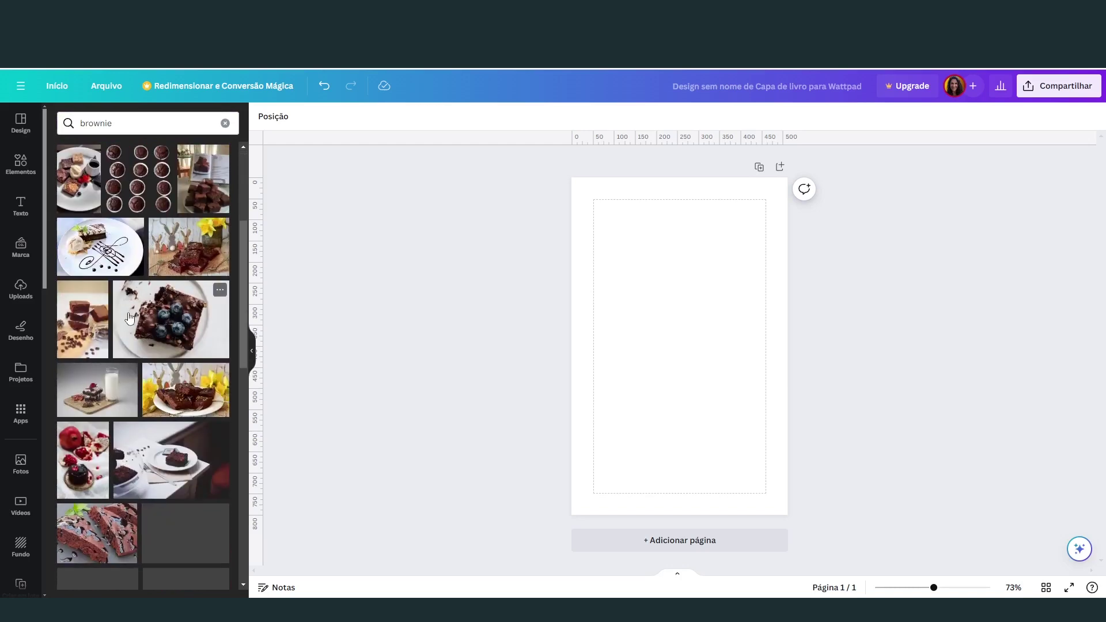
scroll(123, 345, "down", 2)
left_click_drag(202, 271, 644, 267)
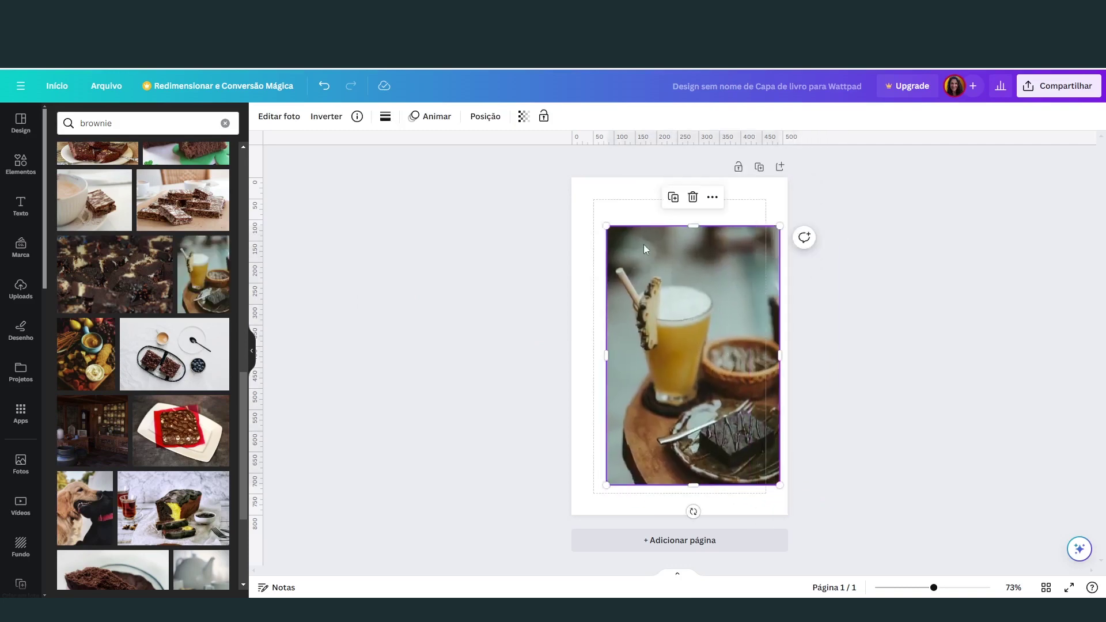
key("Delete")
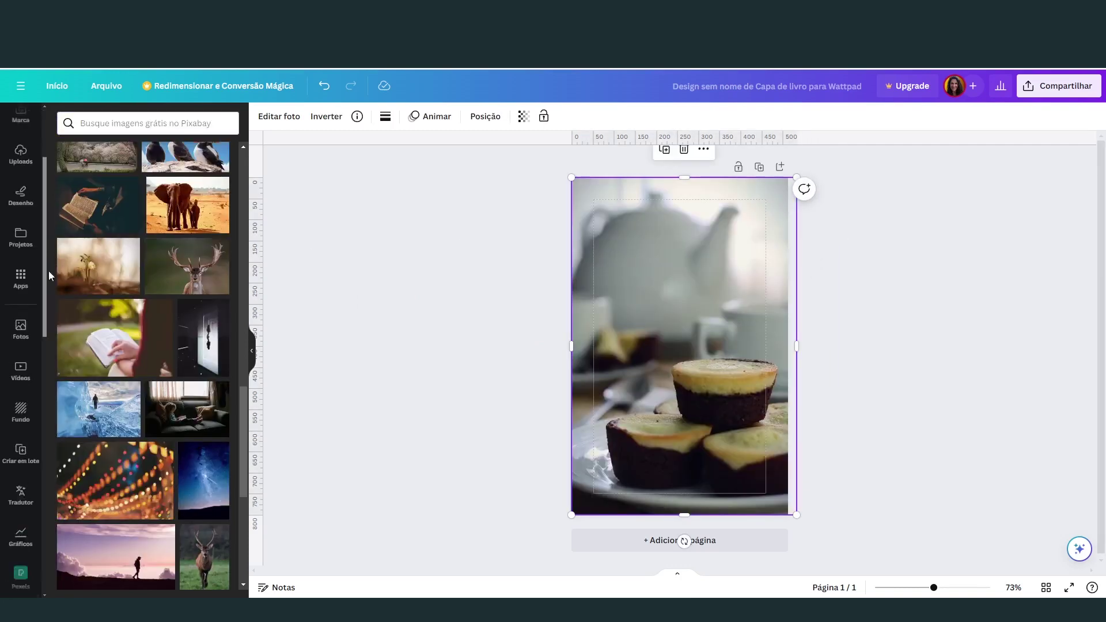
- Search the apps for "pexels" and open the Pexels image app
scroll(46, 300, "down", 4)
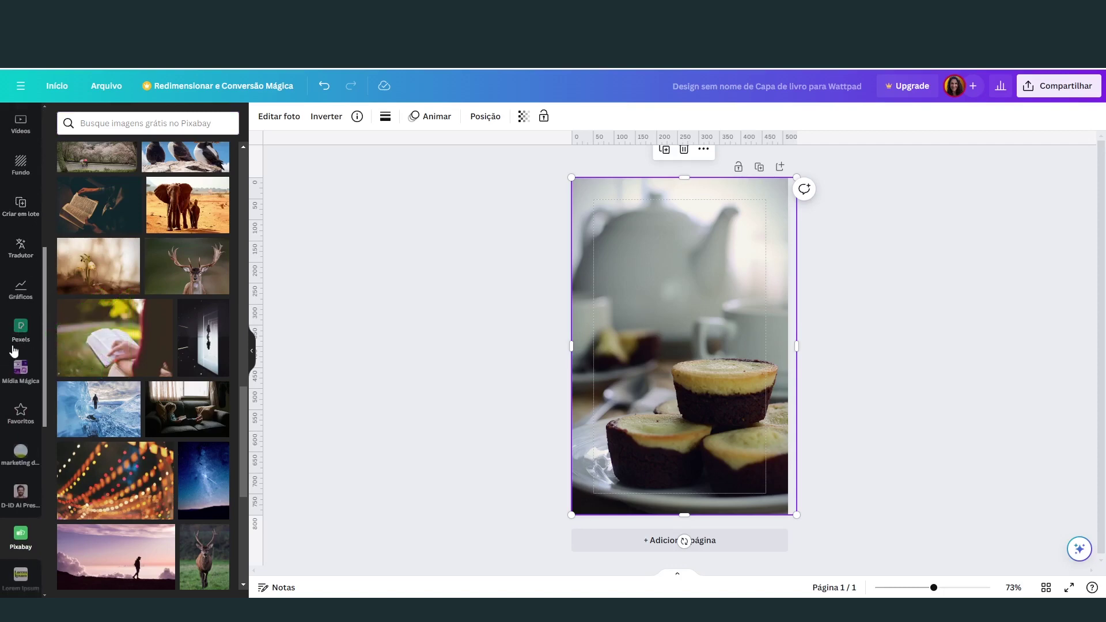
scroll(49, 289, "up", 3)
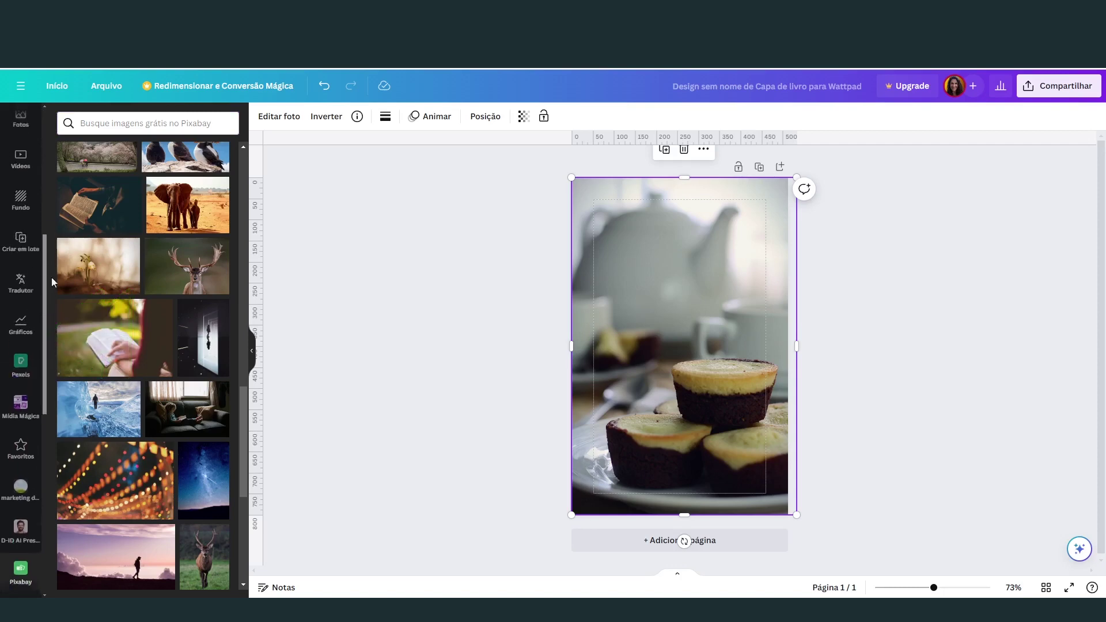
left_click(21, 179)
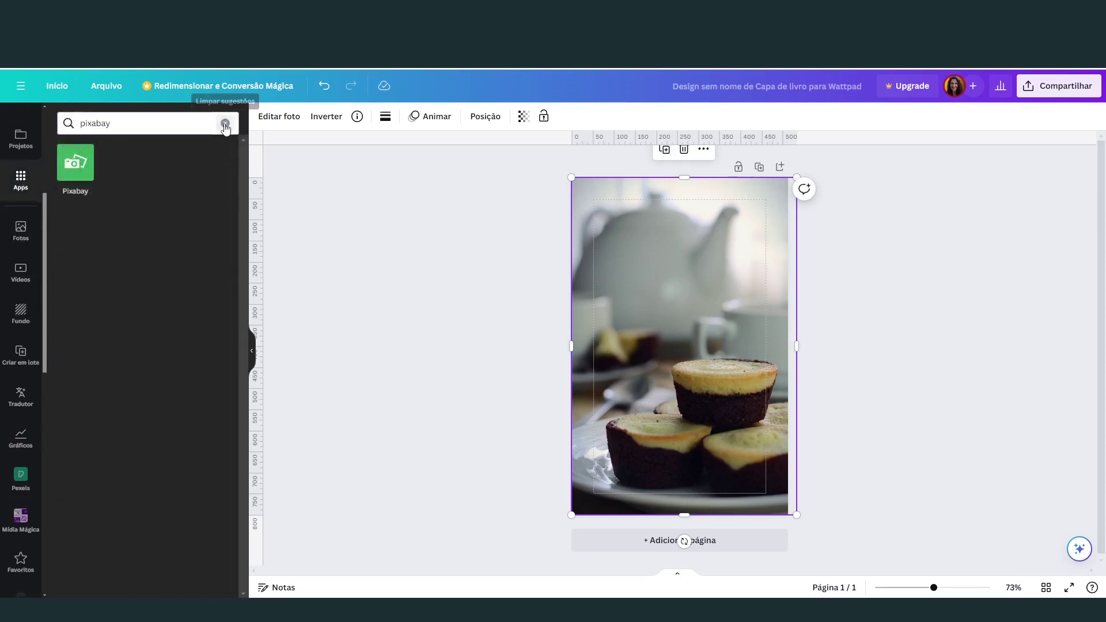
left_click(126, 127)
type("pe")
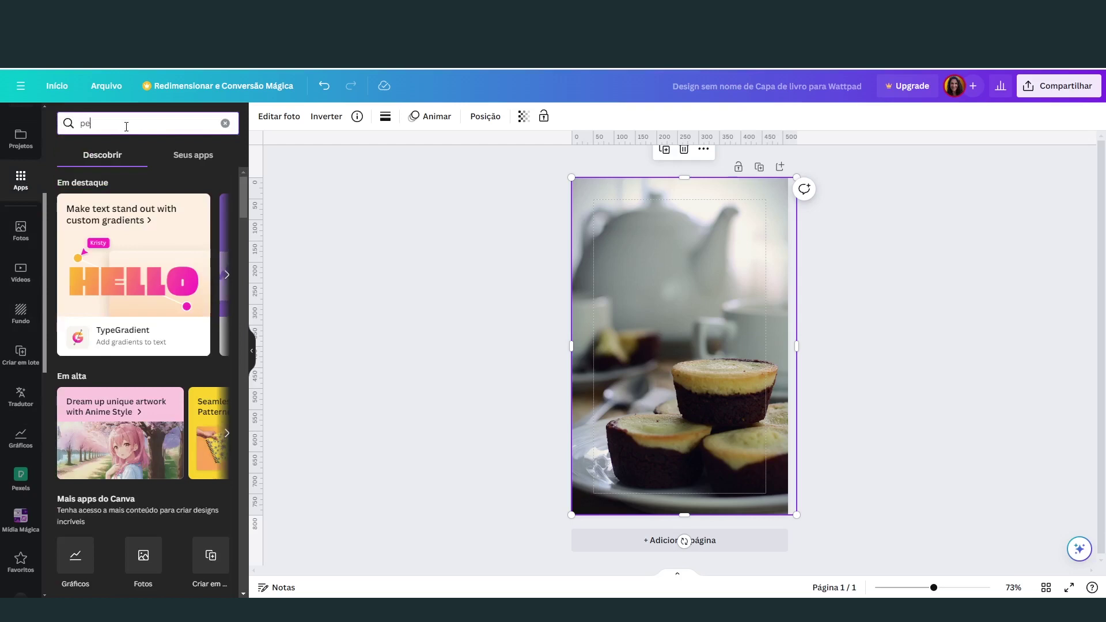
type("xels")
key("Return")
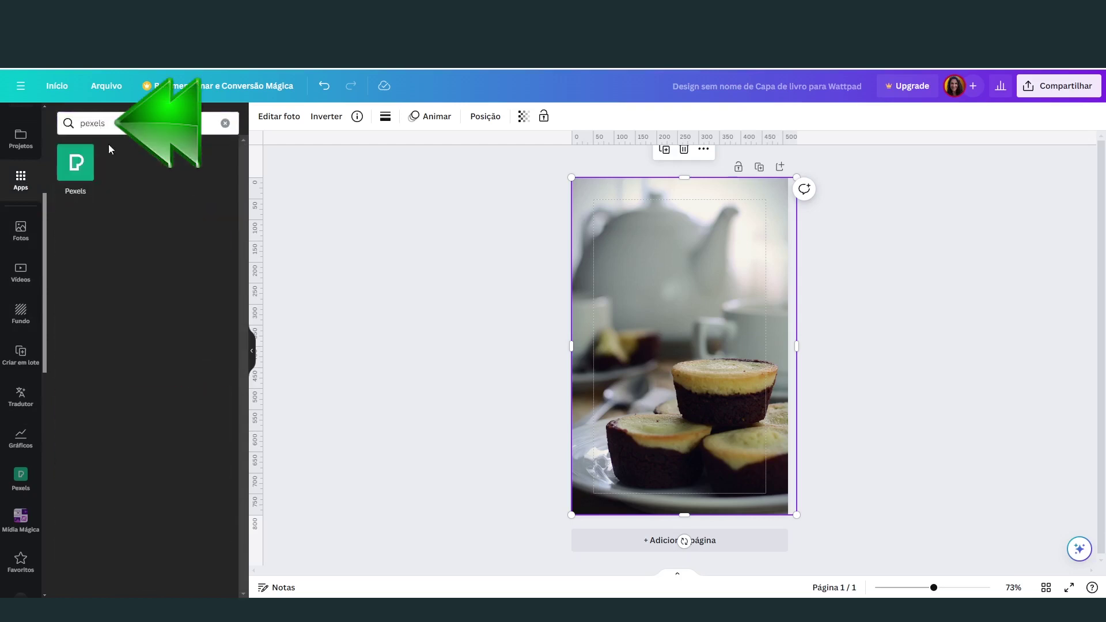
left_click(75, 164)
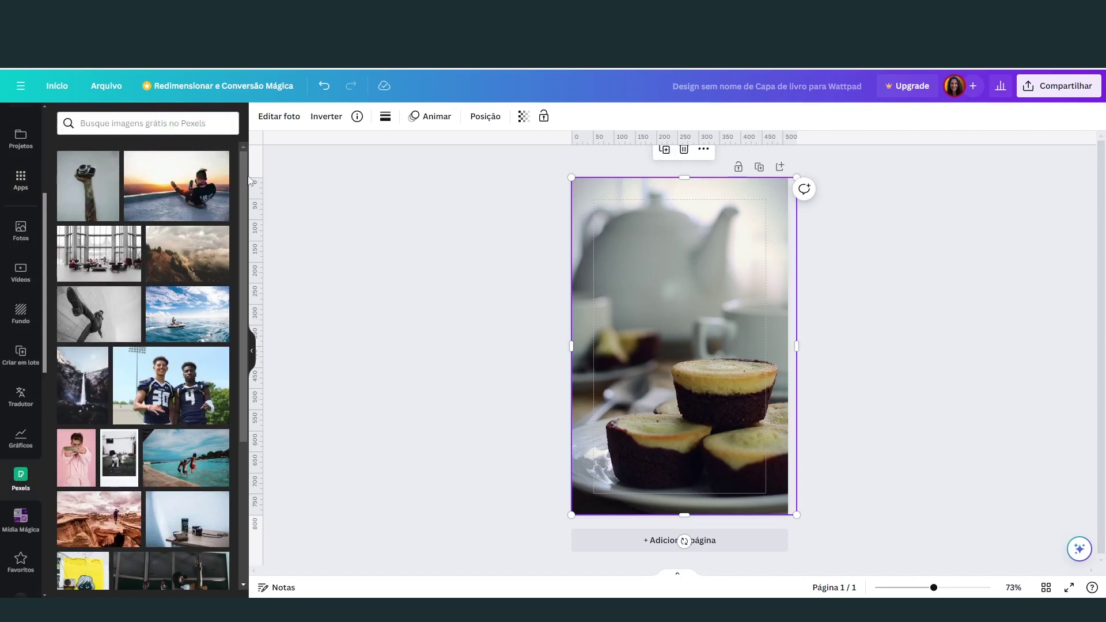
- Search Pexels for "brownie" images
scroll(248, 183, "down", 1)
left_click(168, 123)
type("bron")
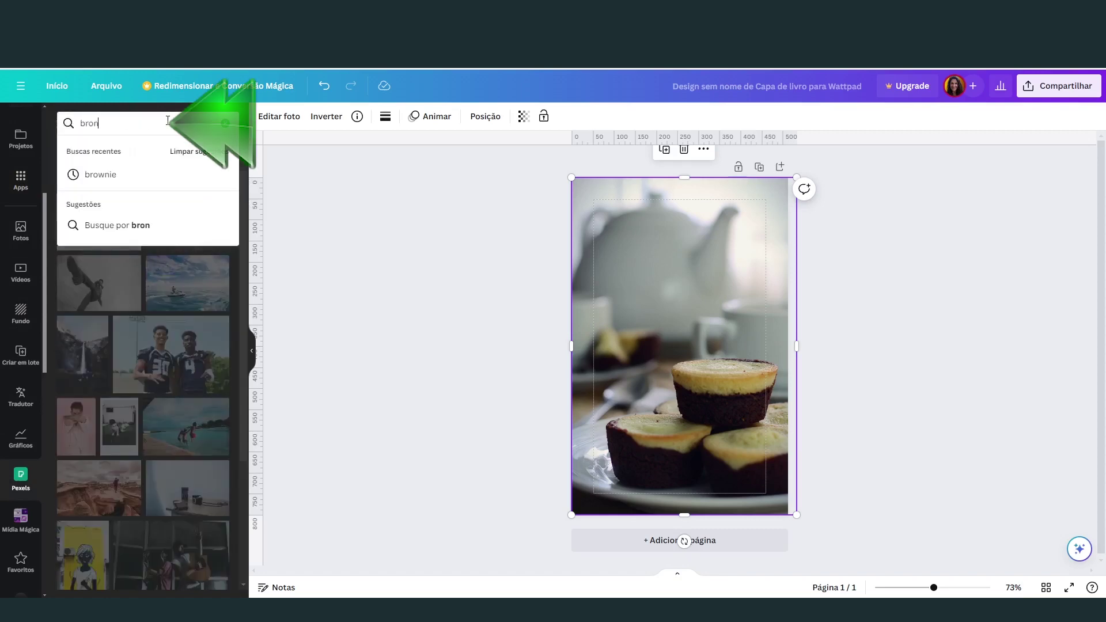
key("BackSpace")
type("wnie")
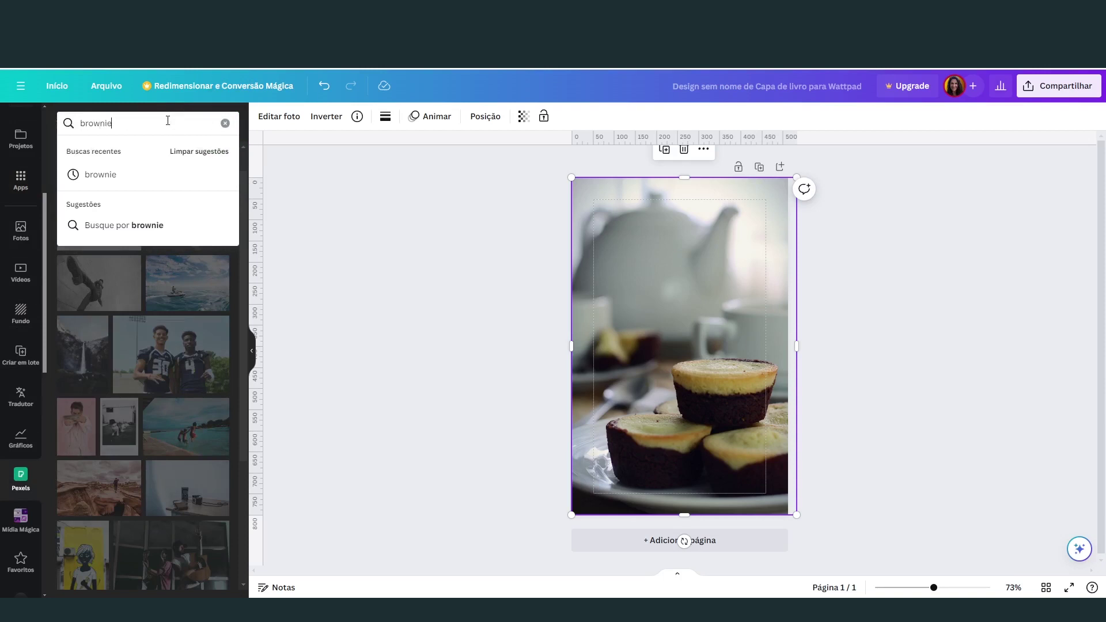
key("Return")
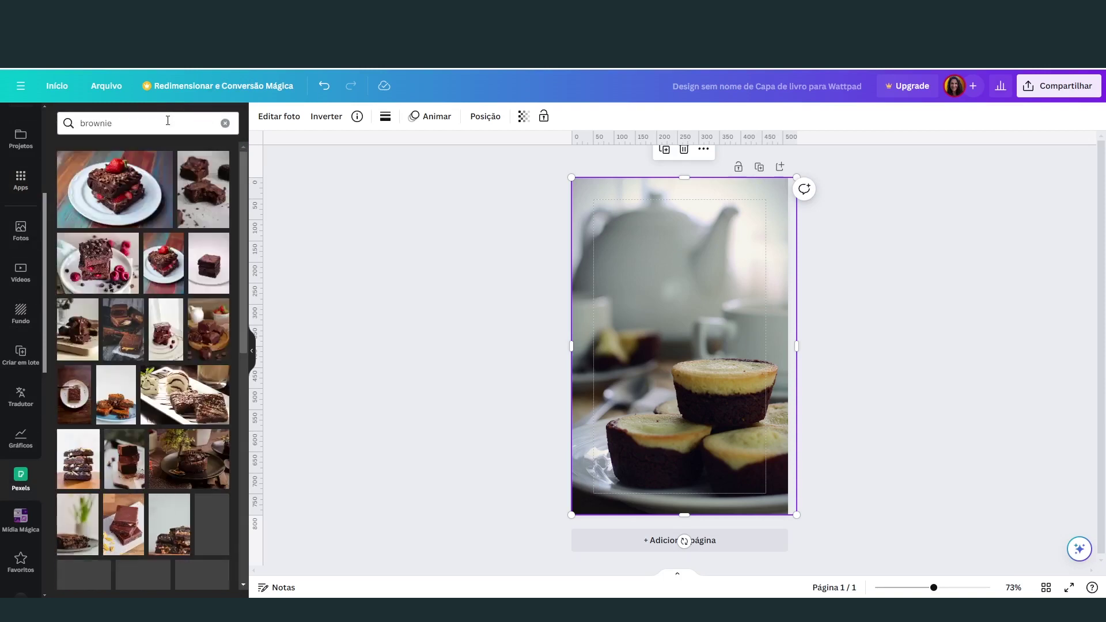
- Replace the muffin photo with the stacked brownies and cherries photo, scaled to fill the page with the brownies in its lower half
key("Delete")
left_click_drag(166, 329, 636, 278)
left_click_drag(728, 222, 818, 173)
left_click(666, 331)
left_click_drag(671, 275, 672, 312)
left_click(527, 286)
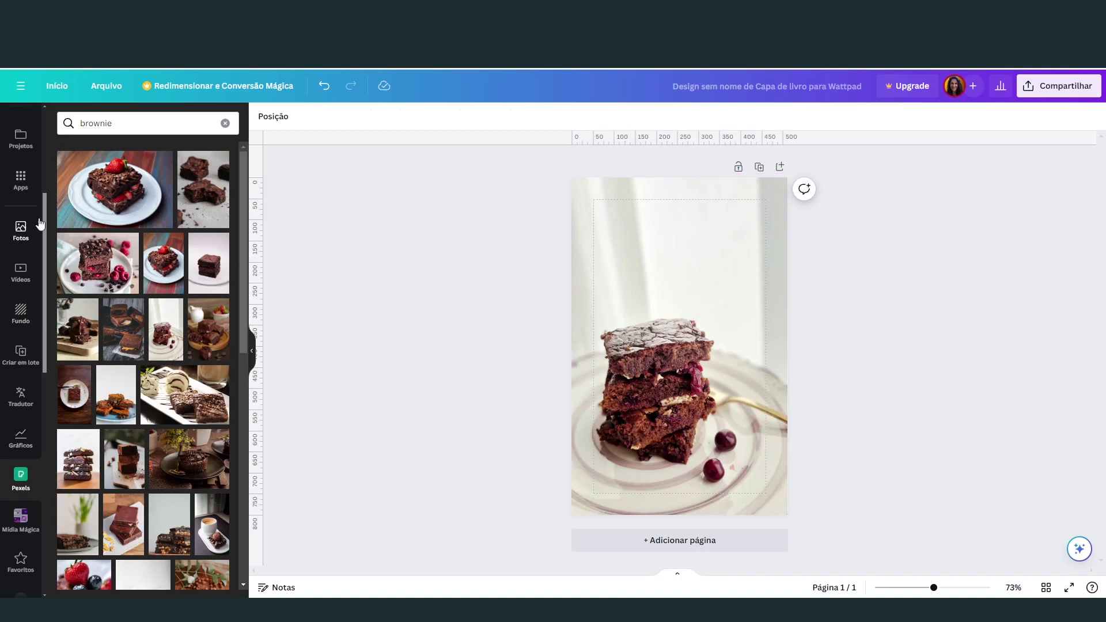
- Add a title text reading "Brownie do Zé" near the top of the cover
scroll(41, 219, "up", 4)
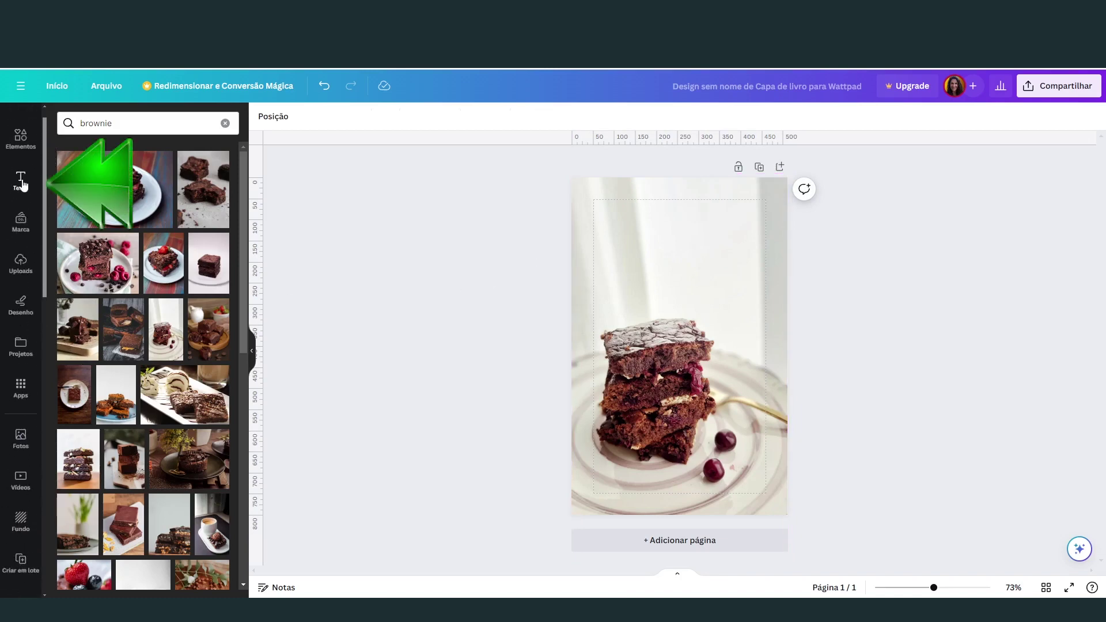
left_click(21, 181)
left_click(132, 261)
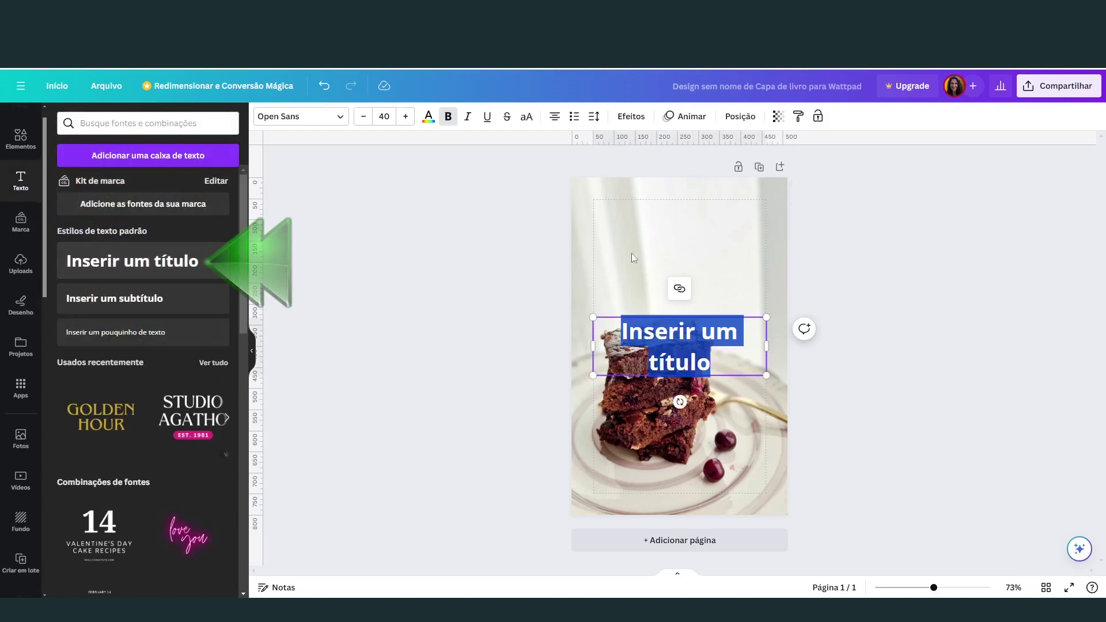
left_click_drag(685, 318, 645, 216)
type("Brownie do Zé")
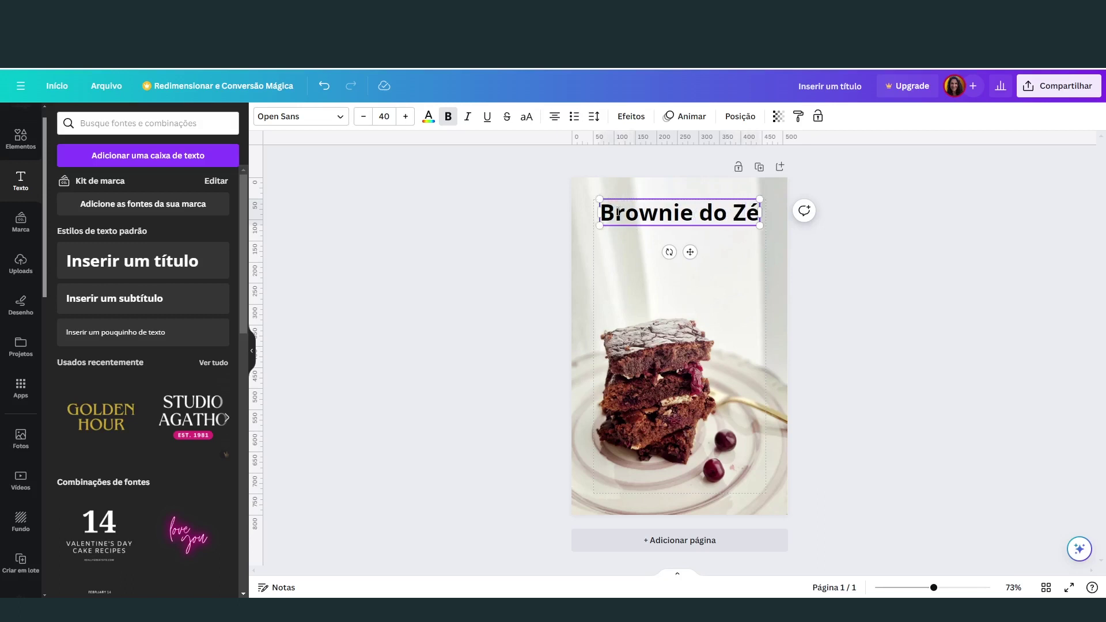
- Enlarge the title to about size 44.2 and align it with the cover's upper margin
left_click(575, 216)
left_click_drag(647, 222, 647, 335)
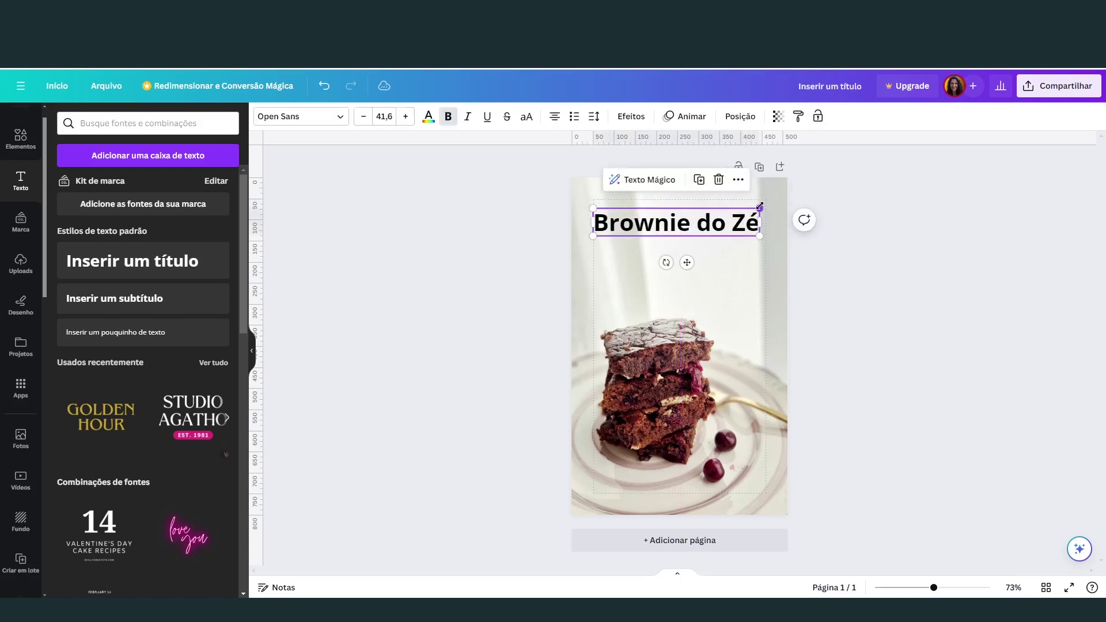
left_click_drag(760, 207, 769, 196)
left_click_drag(666, 214, 664, 207)
- Filter the fonts to the Manuscrita style and apply the Mistrully font to the title
left_click(340, 118)
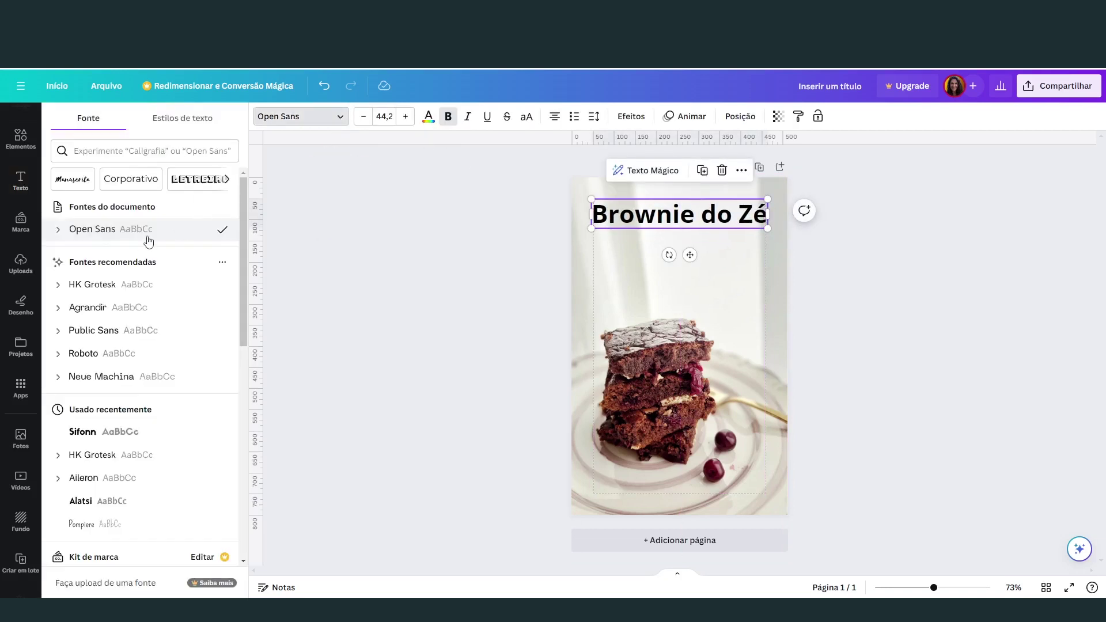
left_click(63, 185)
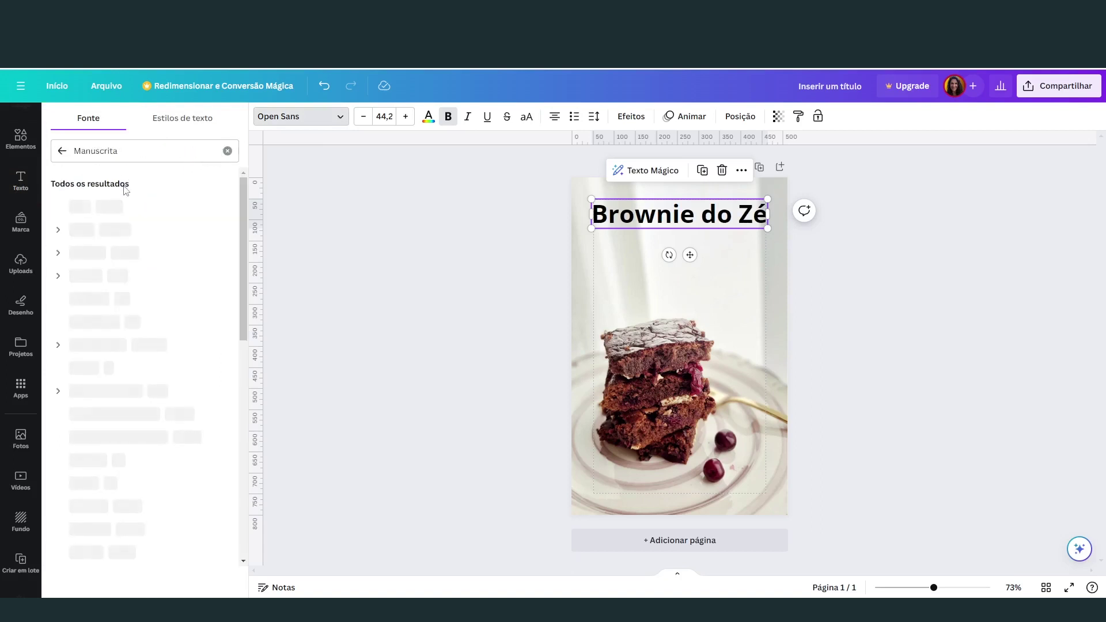
scroll(243, 230, "down", 3)
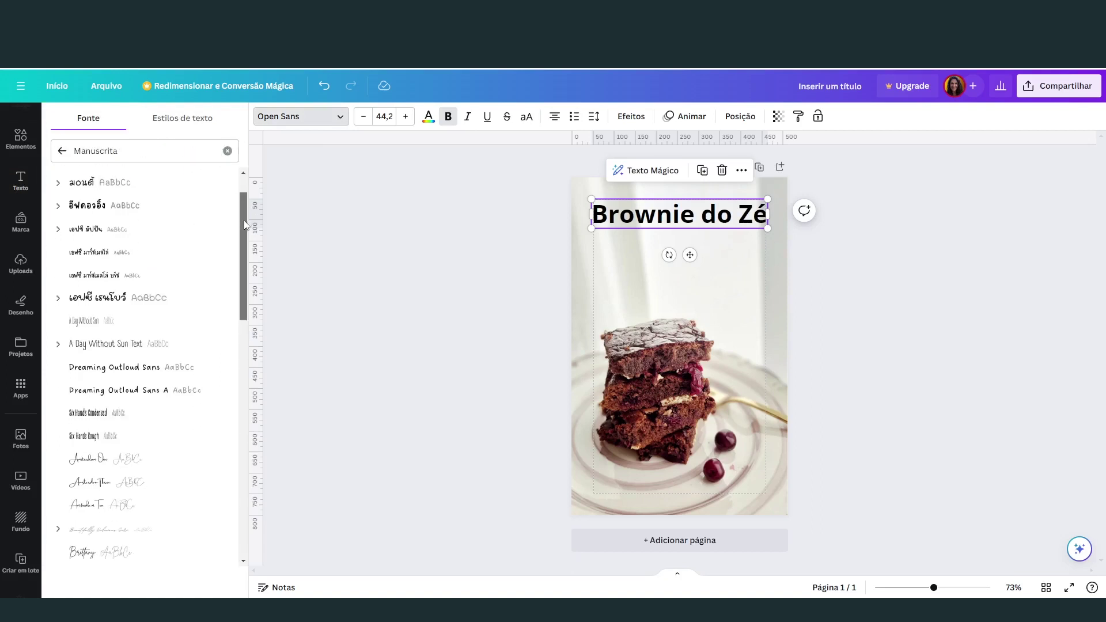
scroll(241, 264, "down", 3)
scroll(141, 350, "down", 3)
left_click(81, 353)
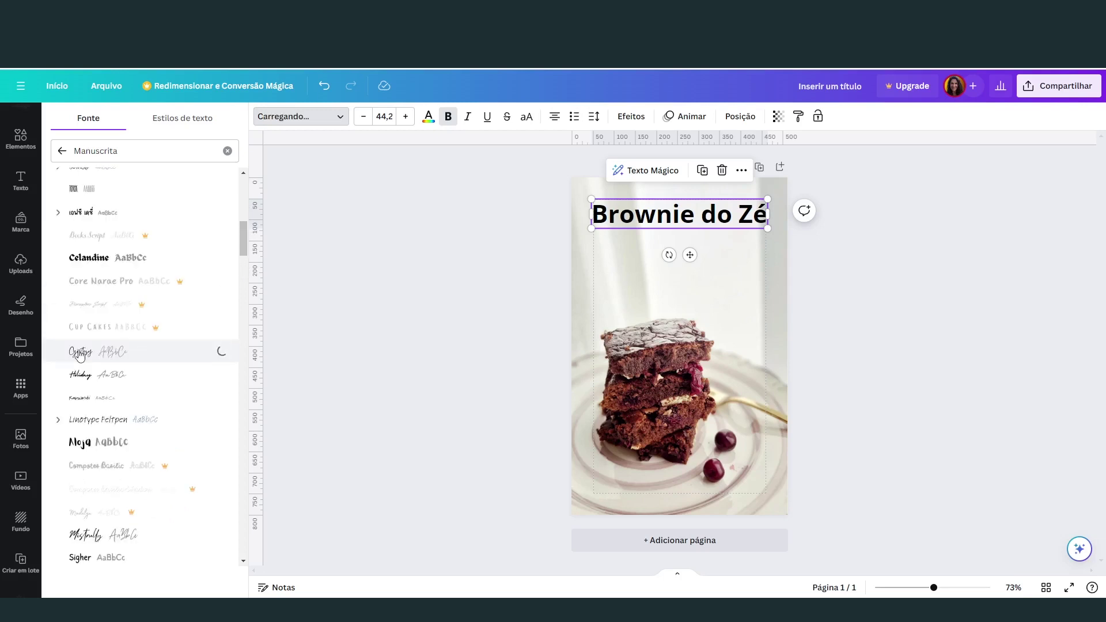
scroll(153, 345, "down", 8)
left_click(101, 247)
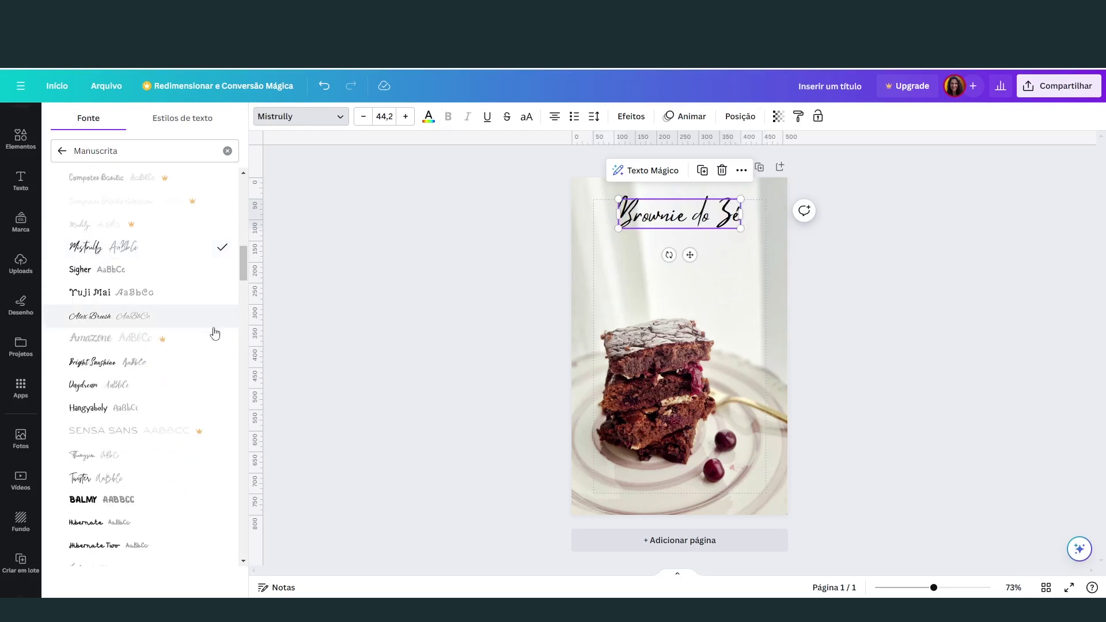
- Browse further handwritten fonts and apply Lumios Marker to the title
scroll(213, 330, "down", 5)
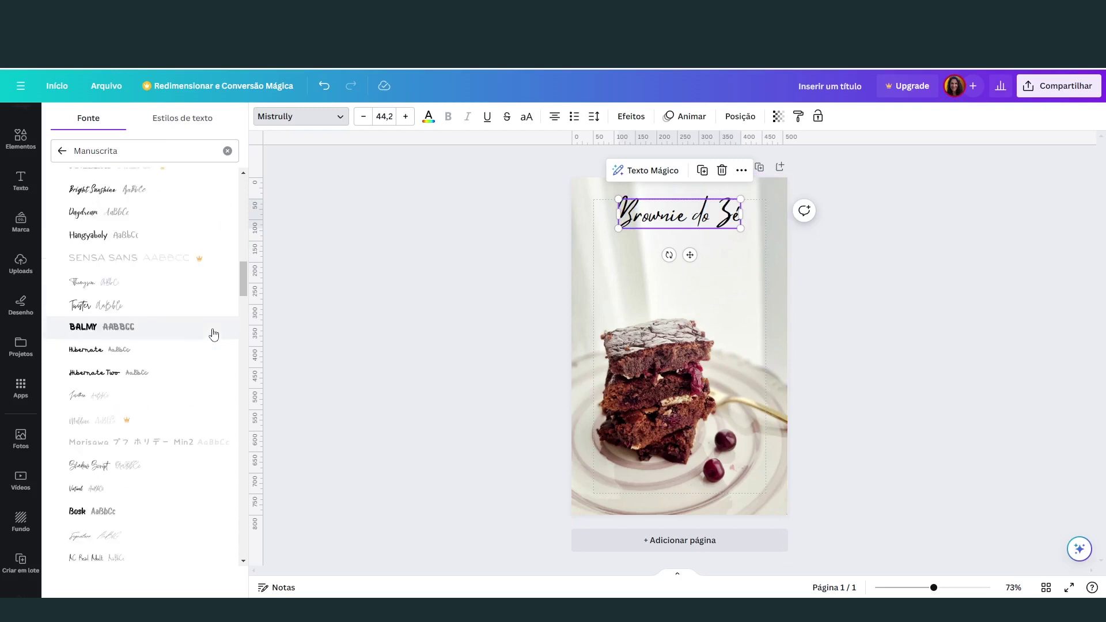
left_click(91, 328)
scroll(100, 398, "down", 3)
left_click(94, 398)
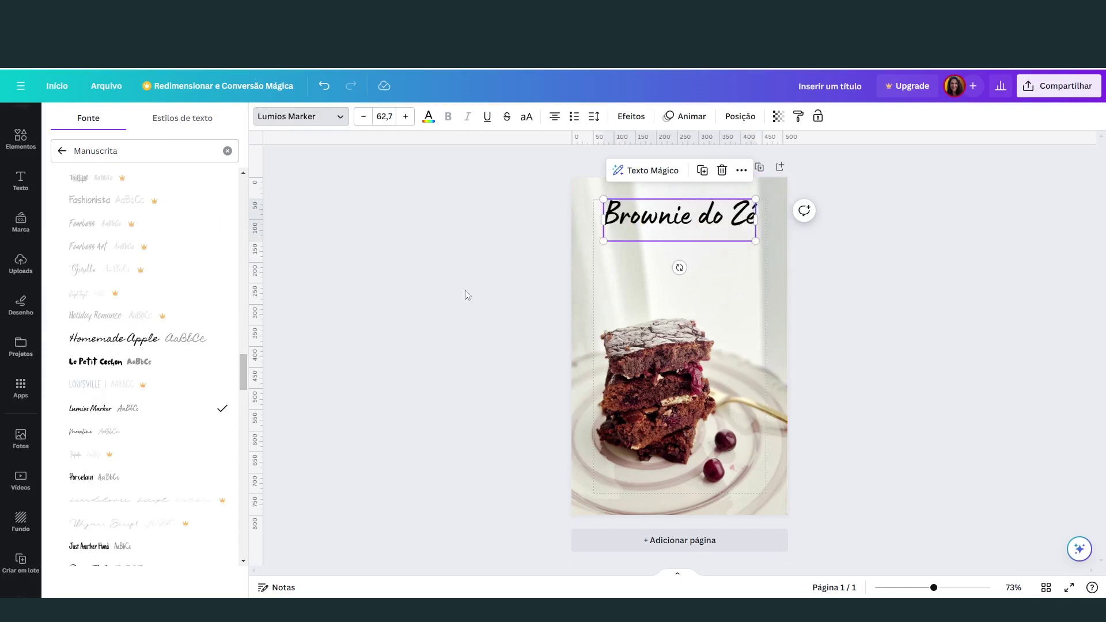
left_click(421, 313)
left_click(526, 280)
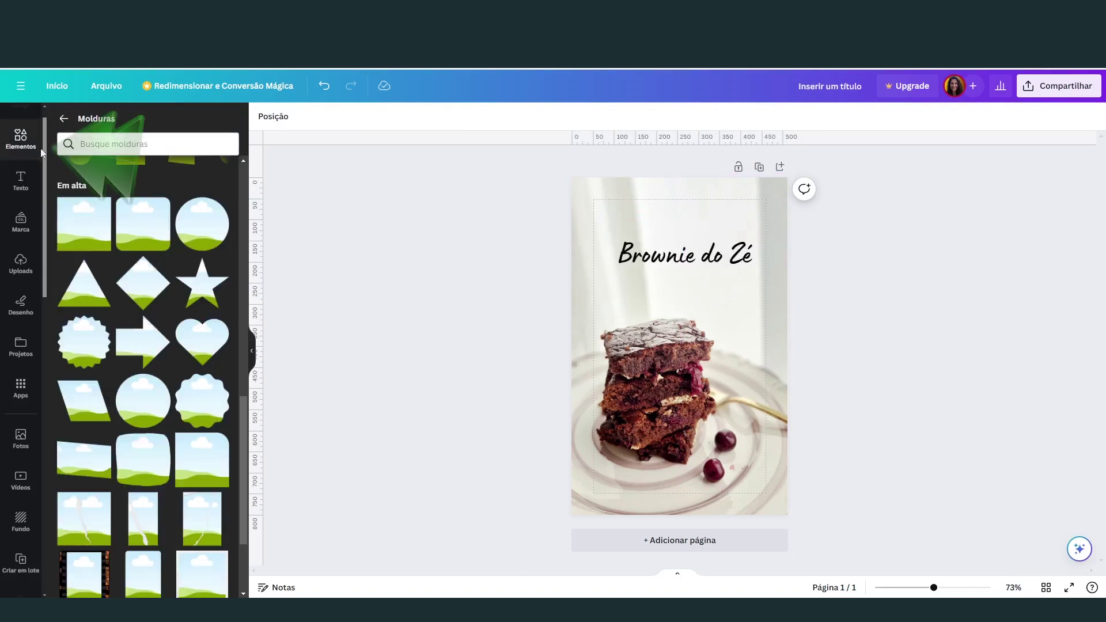
- Add the finely toothed round seal shape from the Formas collection and place it with the title above the brownies
left_click(22, 149)
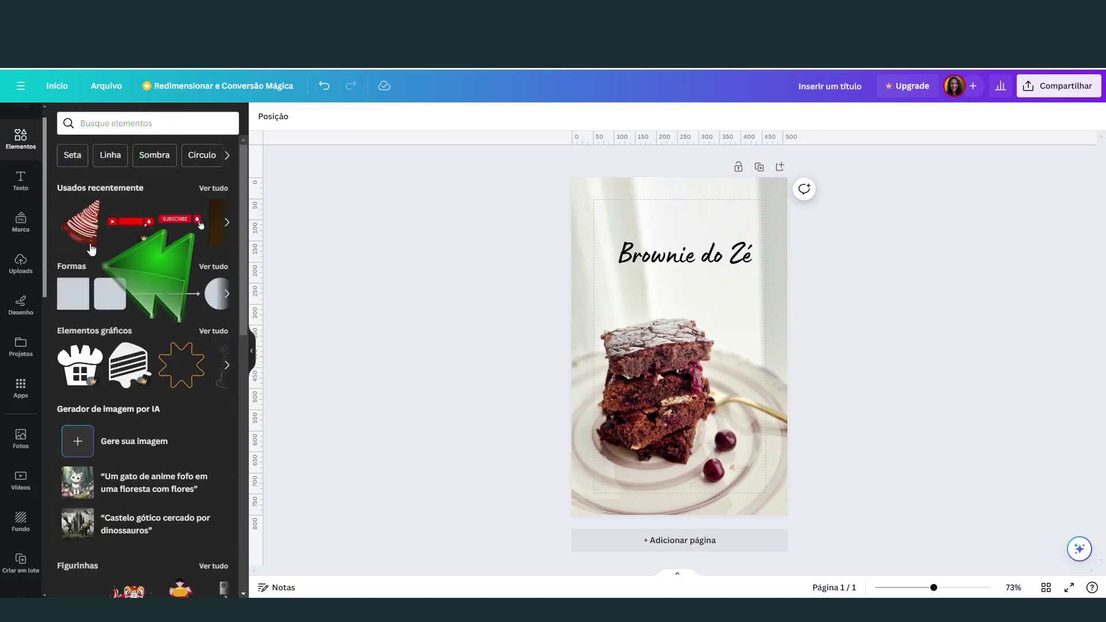
left_click(211, 267)
scroll(209, 268, "down", 5)
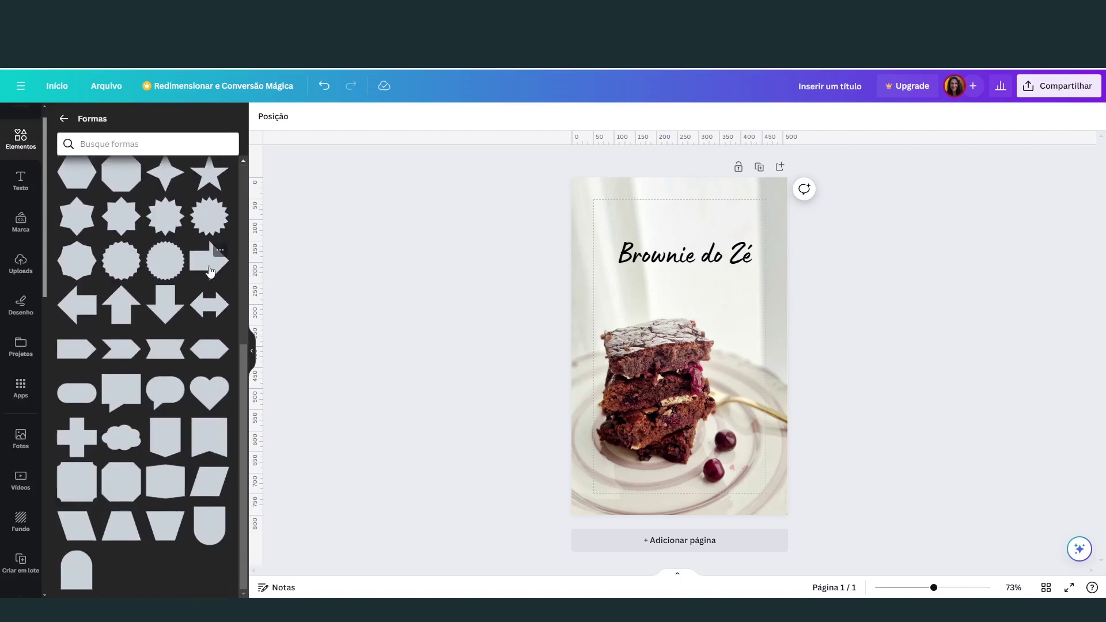
left_click_drag(165, 269, 714, 253)
left_click_drag(624, 276, 683, 240)
- Set the title's line spacing to about 0.88 and colour its text with the off-white from the photo colours
left_click(595, 116)
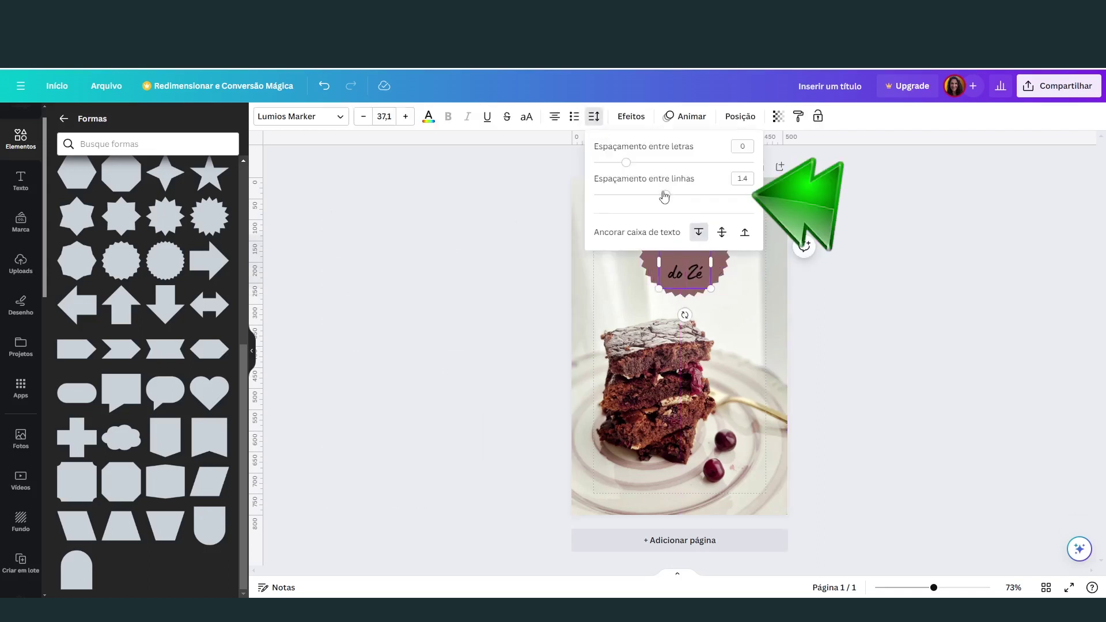
left_click_drag(647, 200, 634, 206)
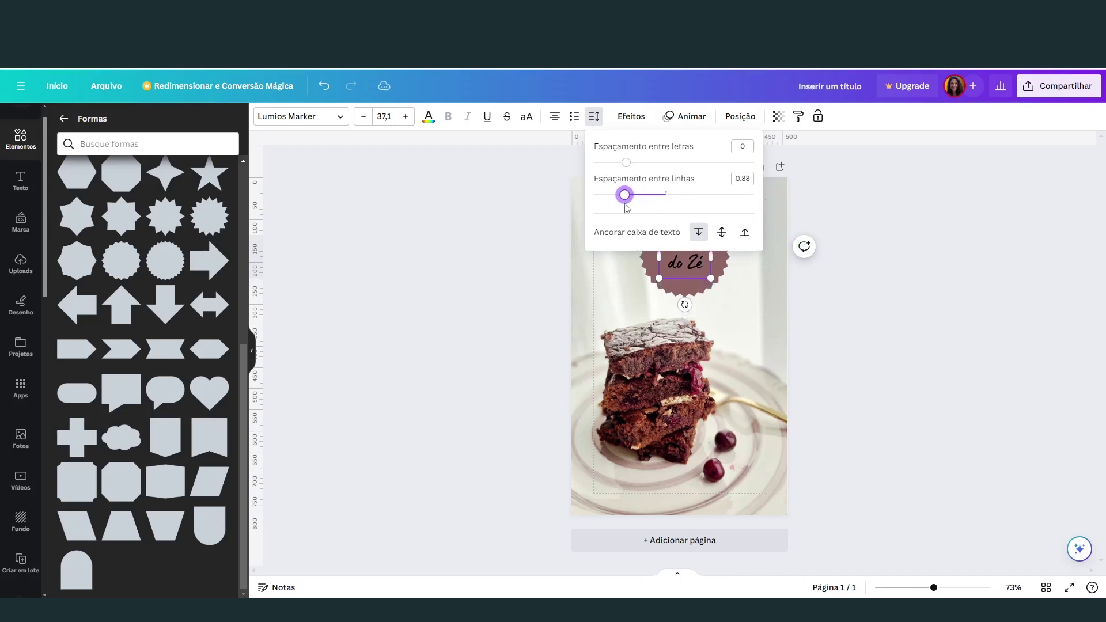
left_click(428, 116)
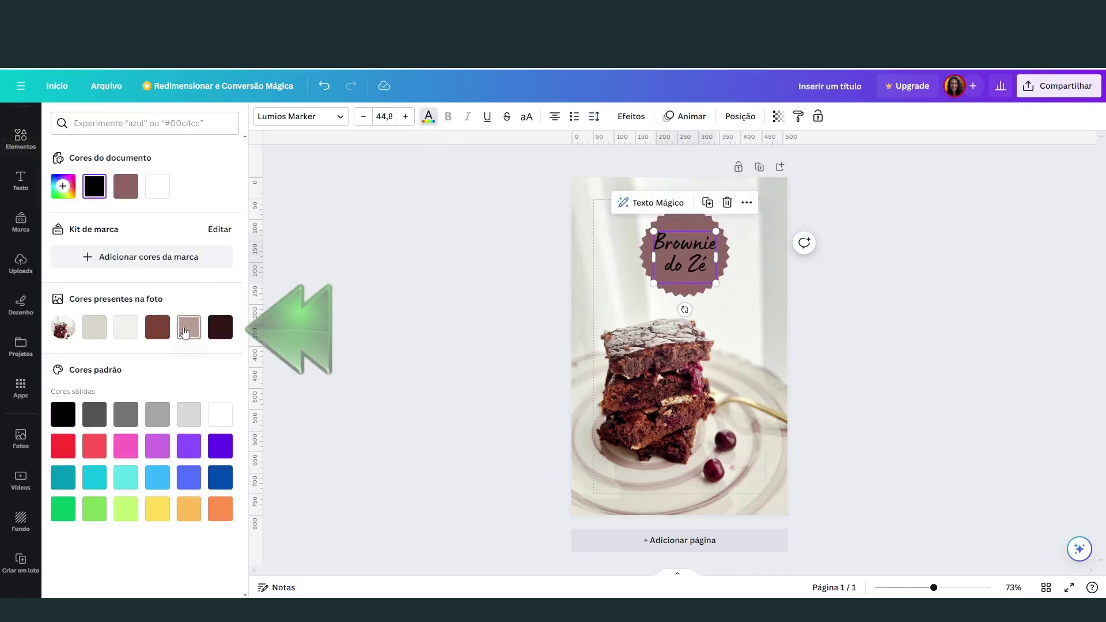
left_click(134, 330)
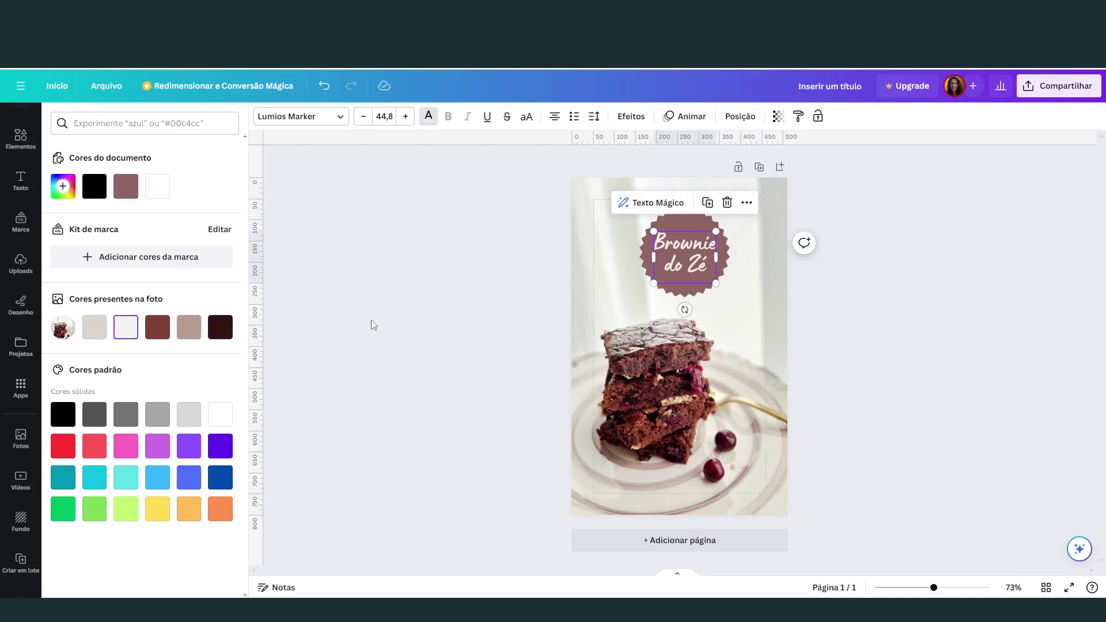
- Recolour the seal behind the title with the darkest brown from the photo colours
left_click(391, 318)
left_click(659, 214)
left_click(675, 217)
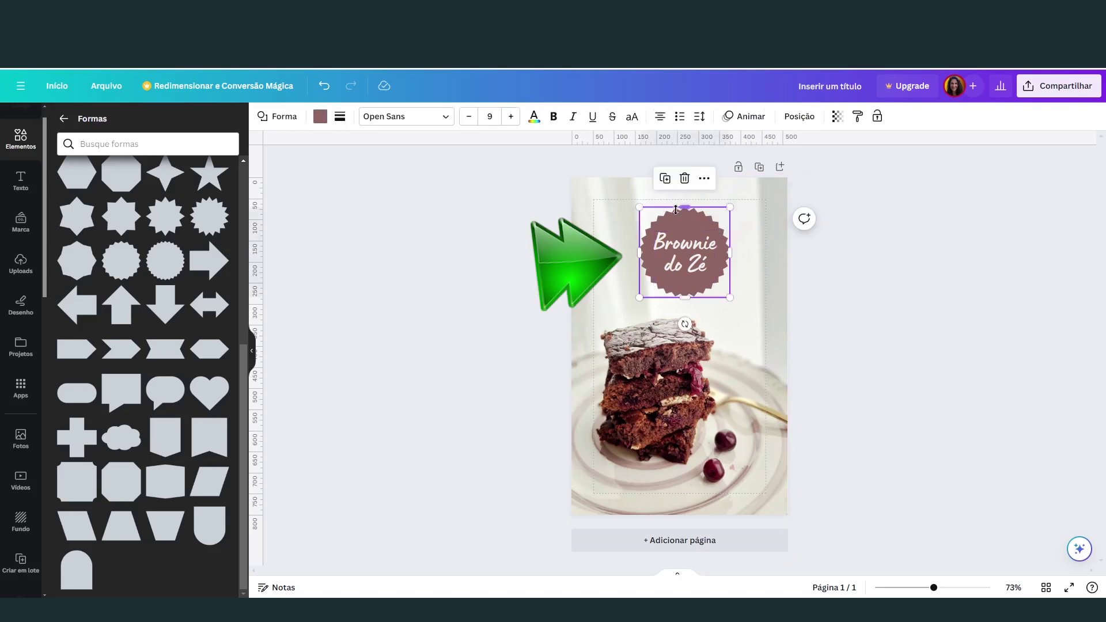
left_click(319, 116)
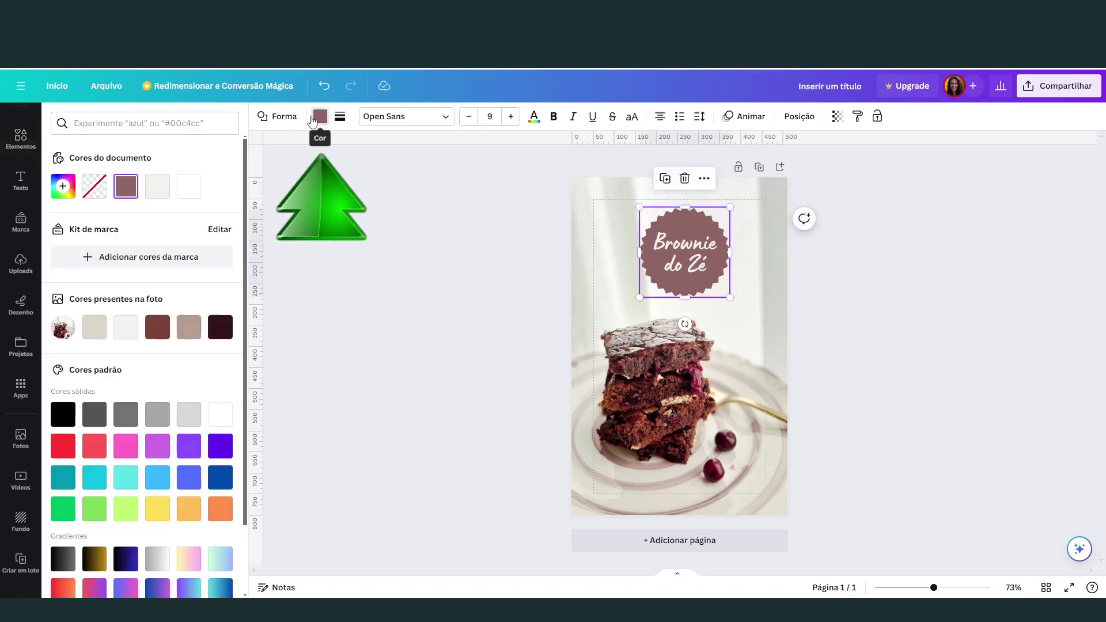
left_click(223, 327)
left_click(647, 240)
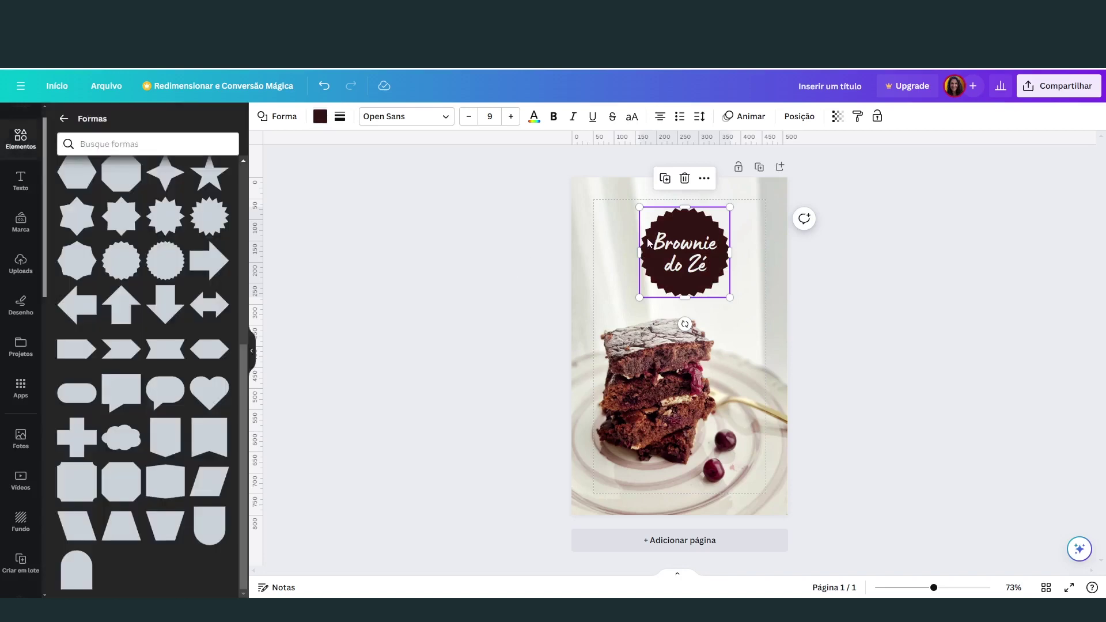
- Select the title together with the seal and centre both horizontally on the cover near its upper margin
left_click(887, 237)
left_click(685, 248)
left_click(882, 300)
left_click_drag(935, 588, 951, 588)
scroll(807, 403, "up", 3)
left_click(686, 296)
left_click(686, 297, "shift")
left_click_drag(686, 297, 677, 282)
left_click(458, 292)
- Add body text reading "Prove o nosso delicioso Brownie com Nozes" and place it in a smaller size just below the seal
left_click(21, 205)
left_click(87, 333)
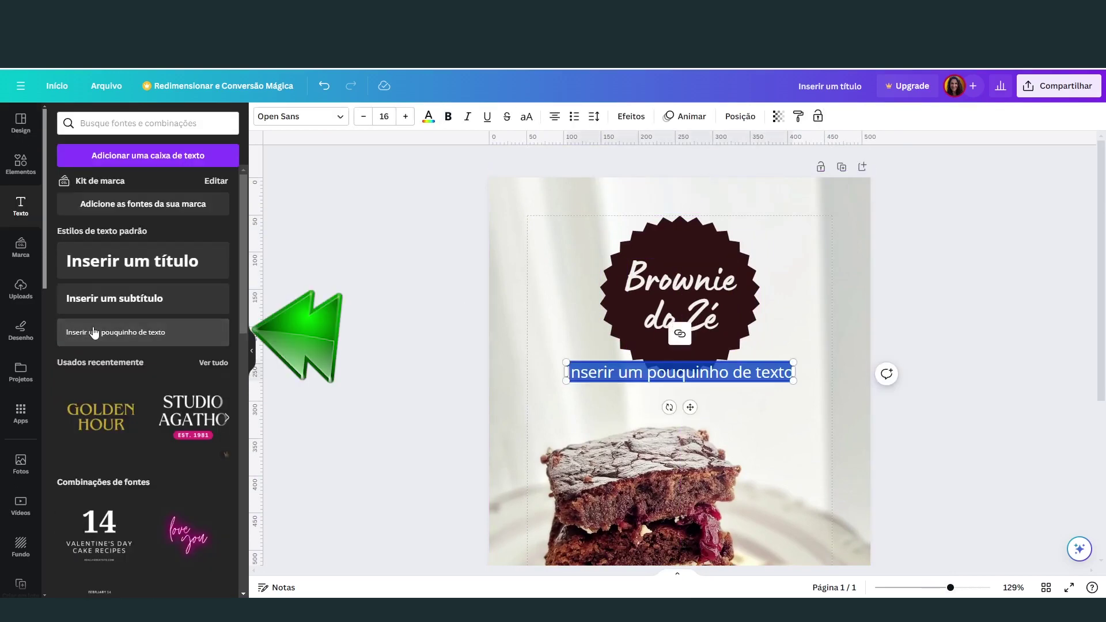
type("Prove o nosso delicioso B")
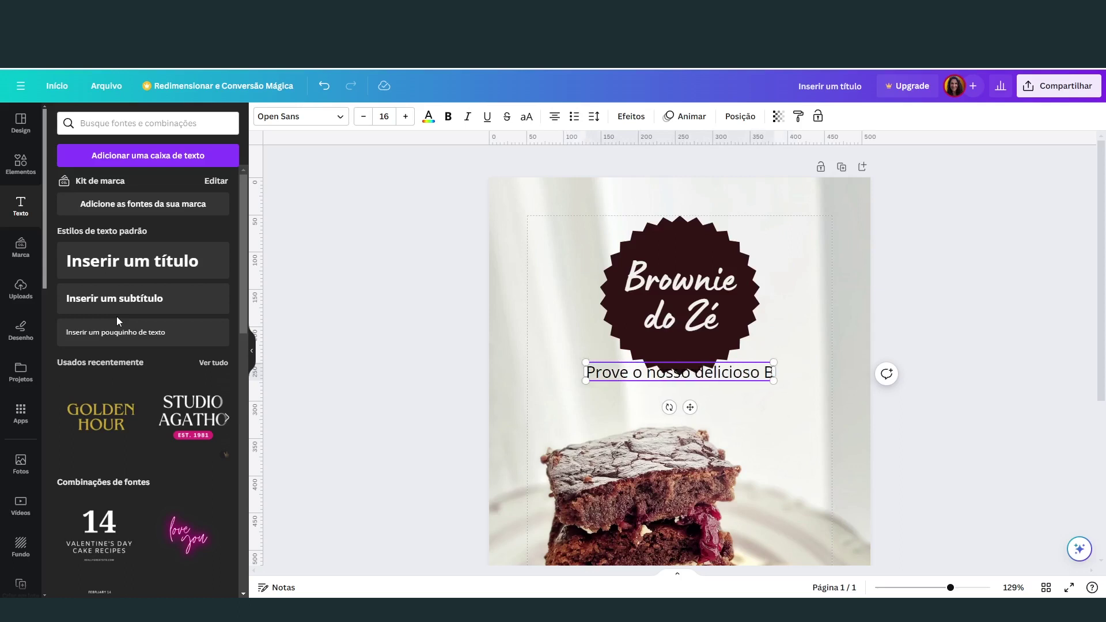
type("rownie com Nozes")
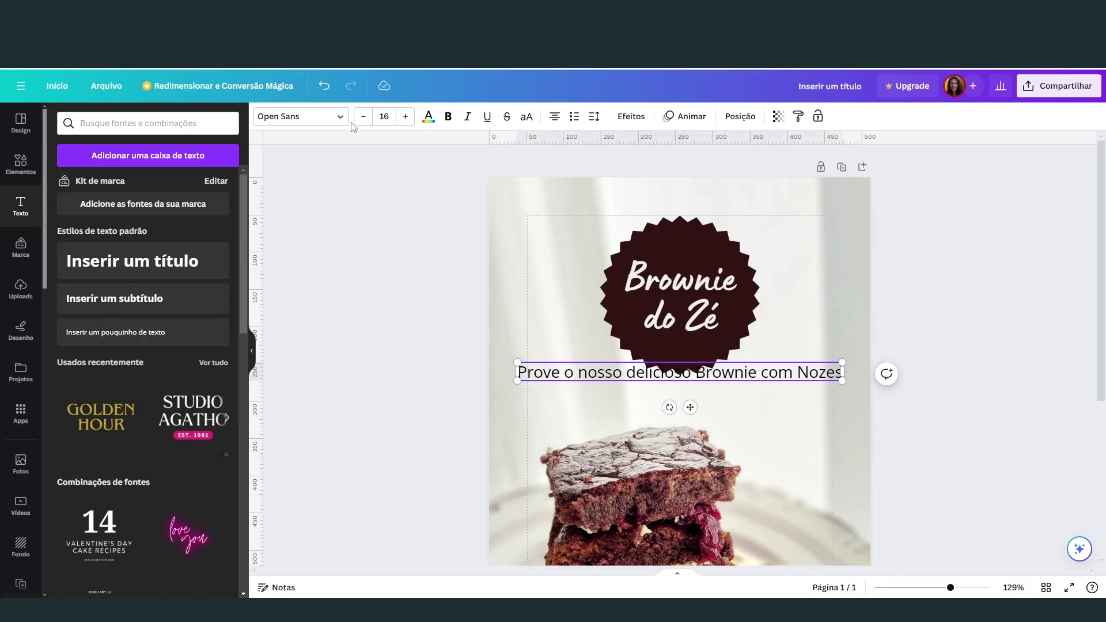
left_click(410, 340)
left_click_drag(755, 379, 755, 402)
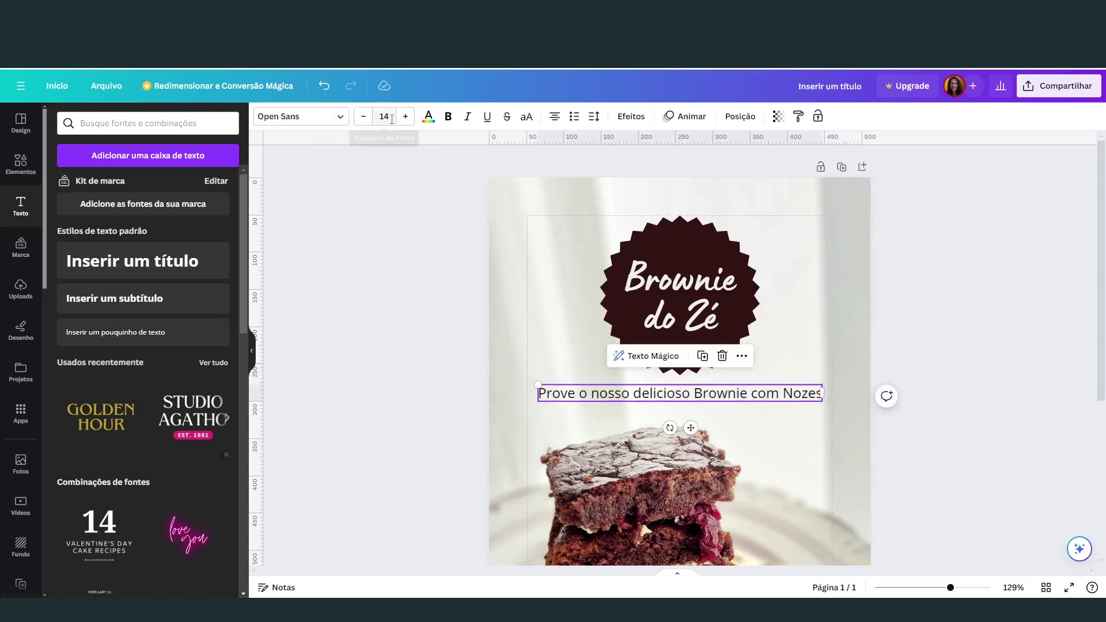
left_click(792, 288)
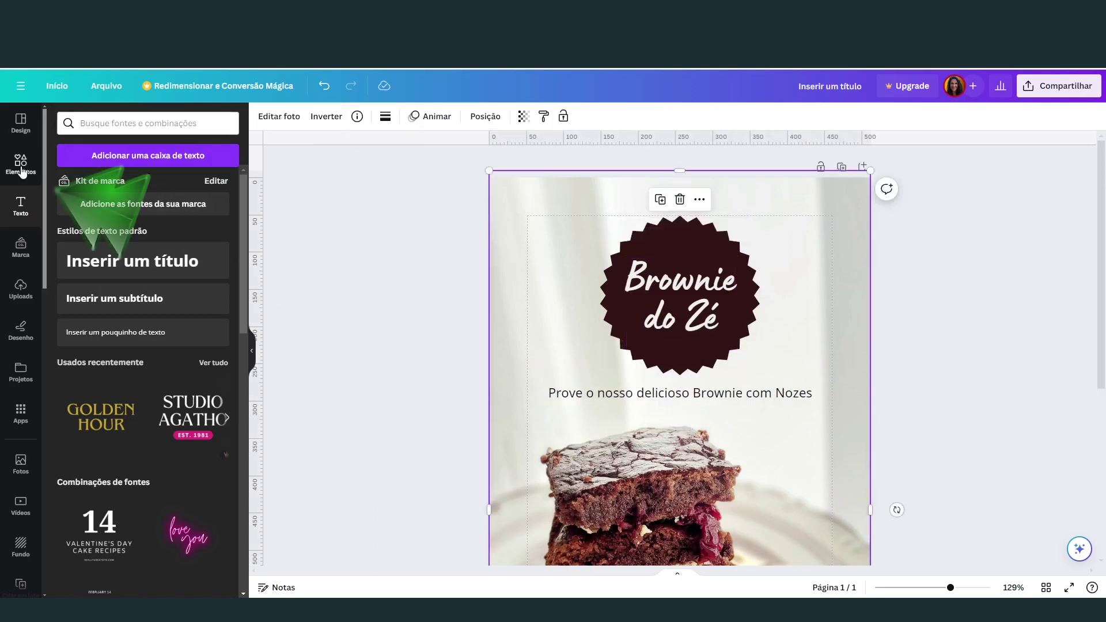
- Search the elements library for "formas" and open the complete shape results
left_click(21, 165)
left_click(99, 124)
type("fro")
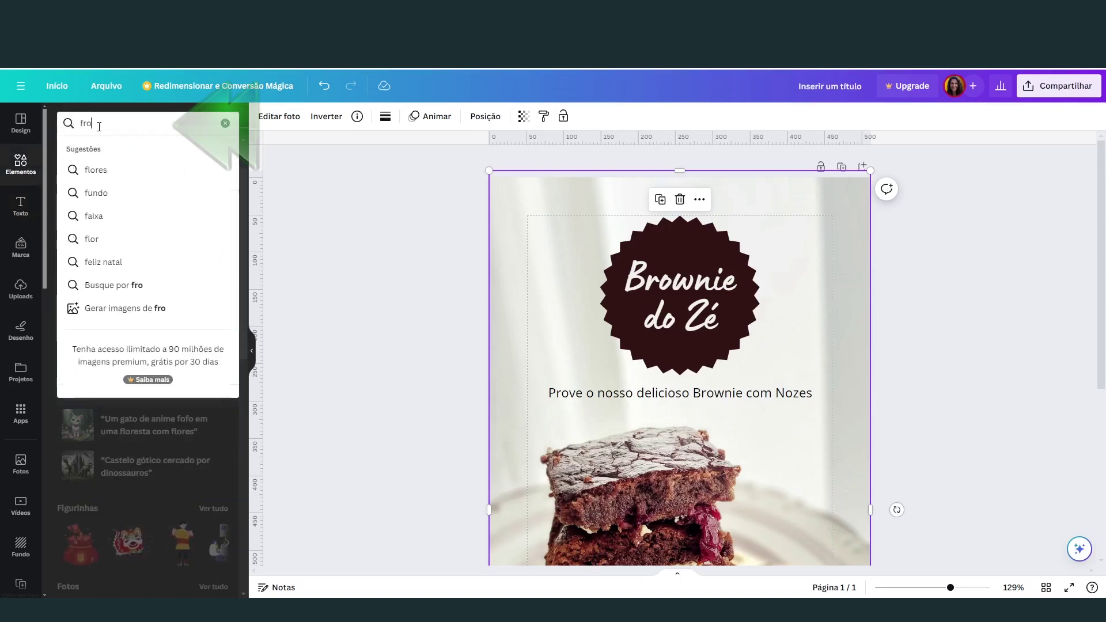
key("BackSpace")
type("ormas")
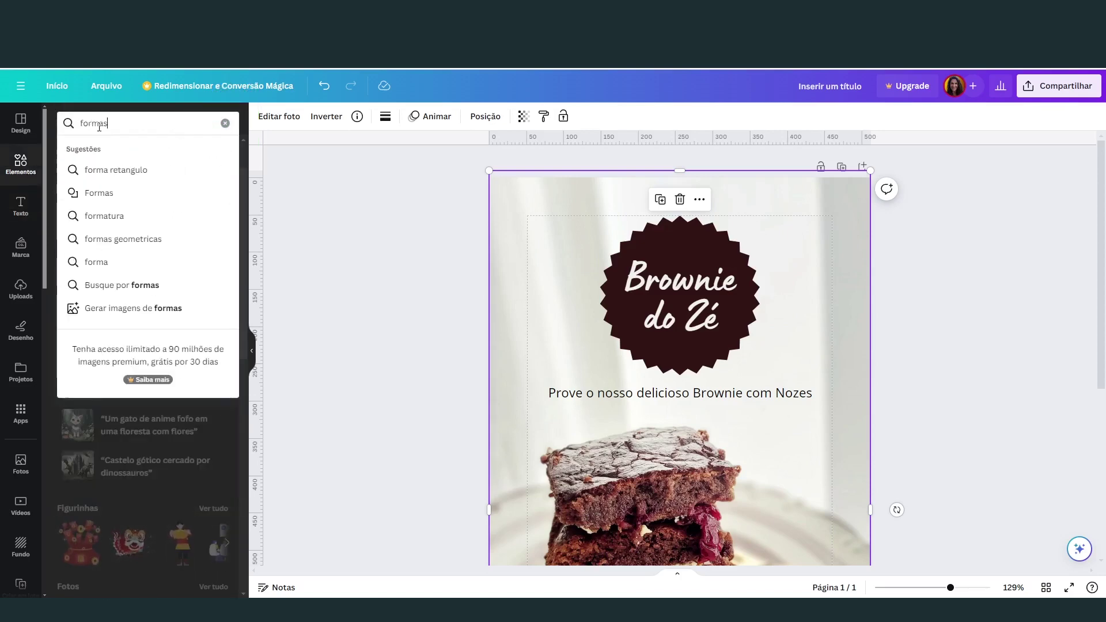
key("Return")
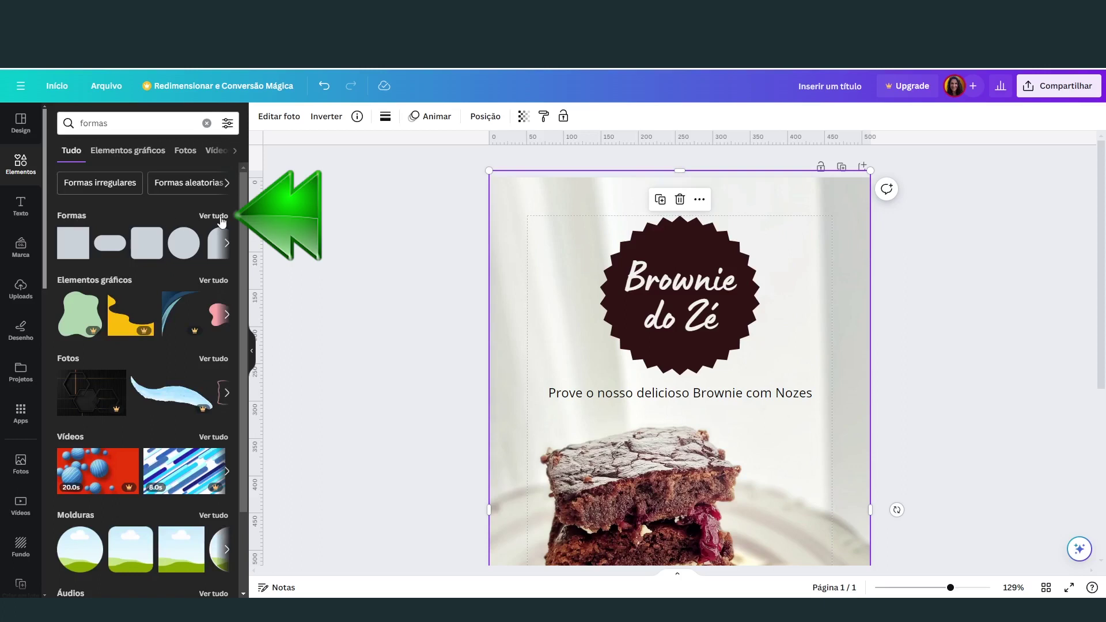
left_click(221, 218)
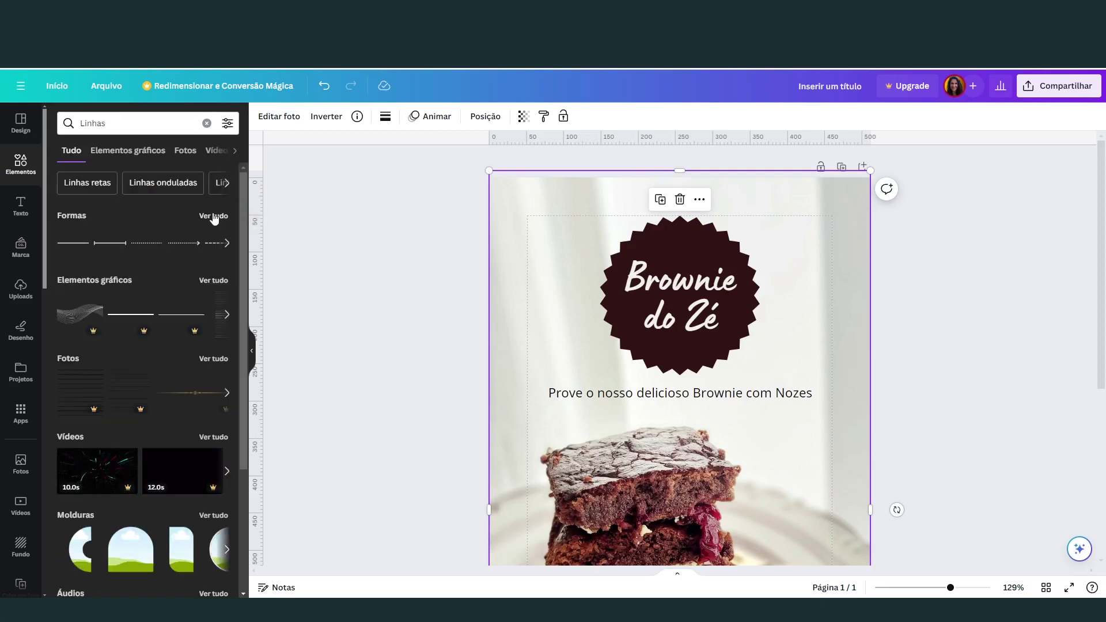
- Search the elements library for "Linhas" and browse its line shapes and graphic elements for a divider
left_click(213, 217)
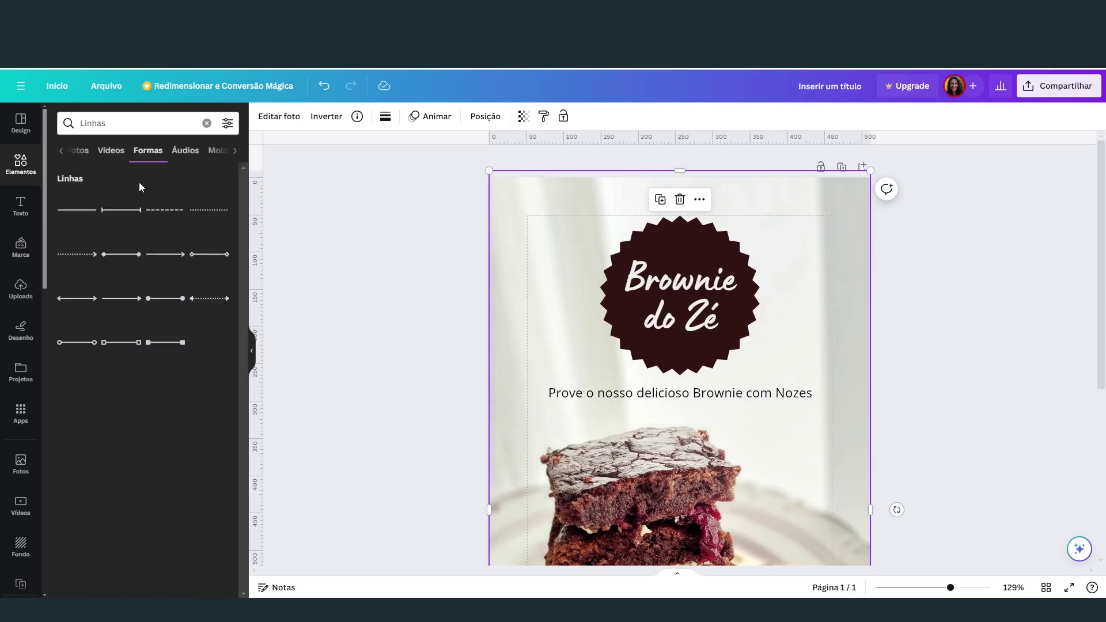
left_click(68, 152)
left_click(106, 152)
scroll(132, 321, "down", 2)
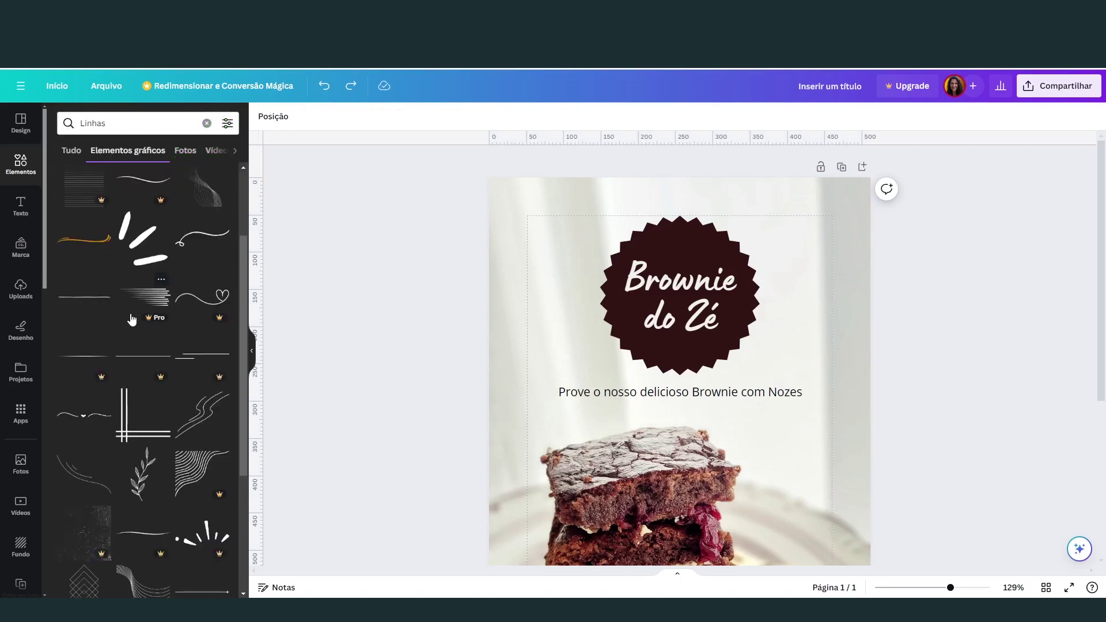
scroll(126, 367, "down", 3)
left_click(83, 300)
left_click_drag(663, 473, 570, 341)
left_click(436, 117)
left_click_drag(950, 588, 932, 588)
key("Delete")
- Add the wavy line graphic with a central heart beneath the slogan and reduce the slogan to size 12
left_click(93, 252)
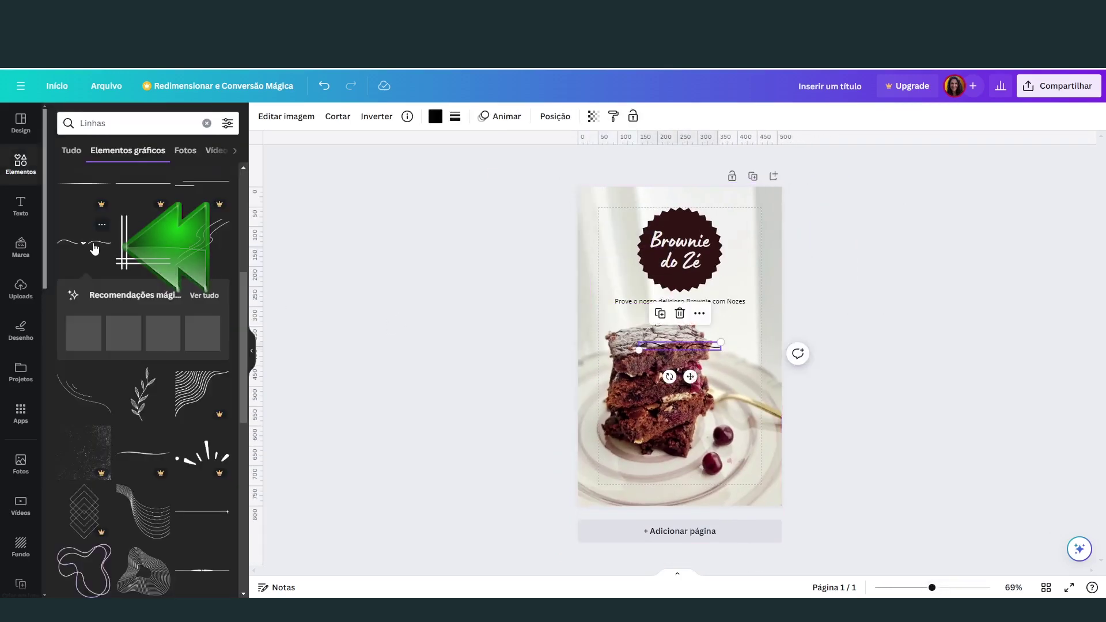
mouse_move(720, 340)
left_mouse_down()
mouse_move(778, 330)
mouse_move(708, 267)
mouse_move(698, 184)
mouse_move(684, 233)
mouse_move(713, 332)
left_mouse_up()
left_click(741, 298)
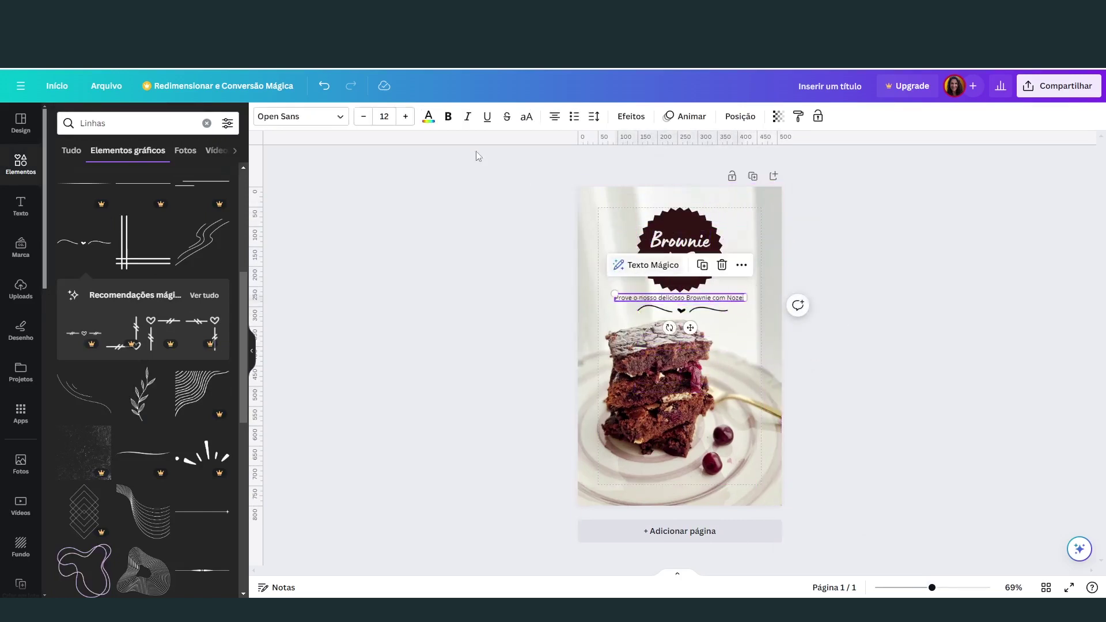
- Adjust the slogan's position between the seal and the divider and apply the Agrandir font to it
left_click(315, 118)
left_click(948, 588)
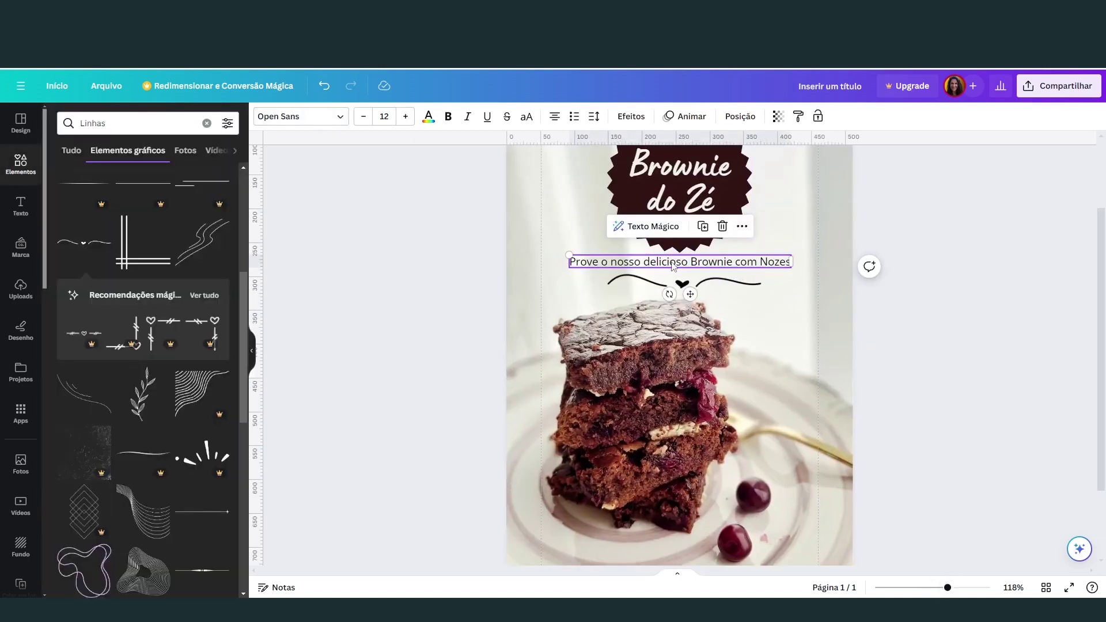
left_click_drag(748, 264, 754, 264)
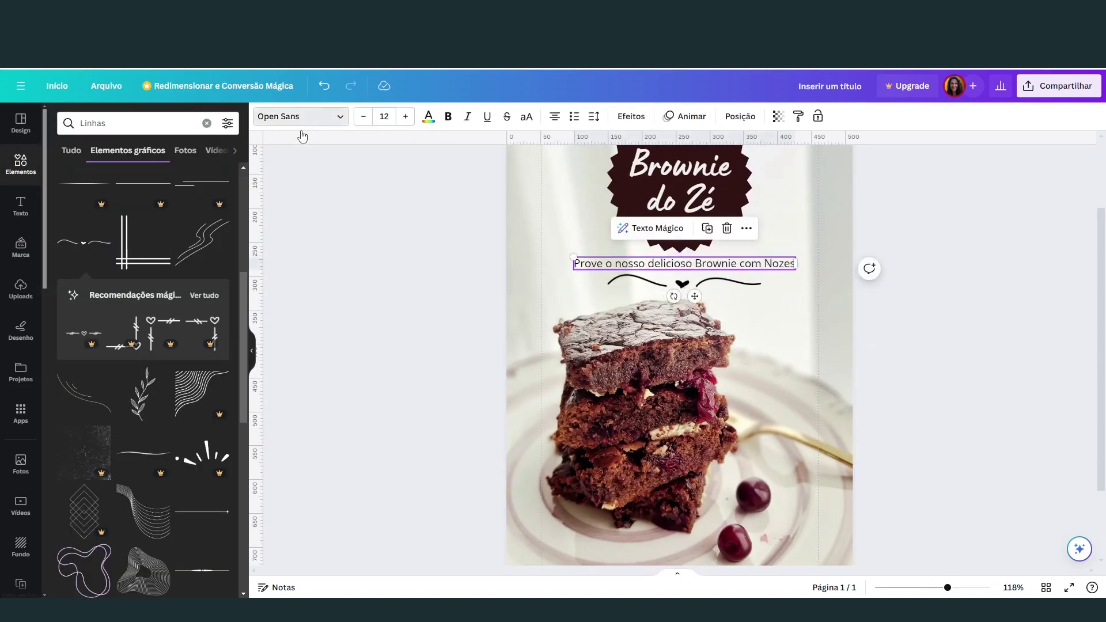
left_click(301, 117)
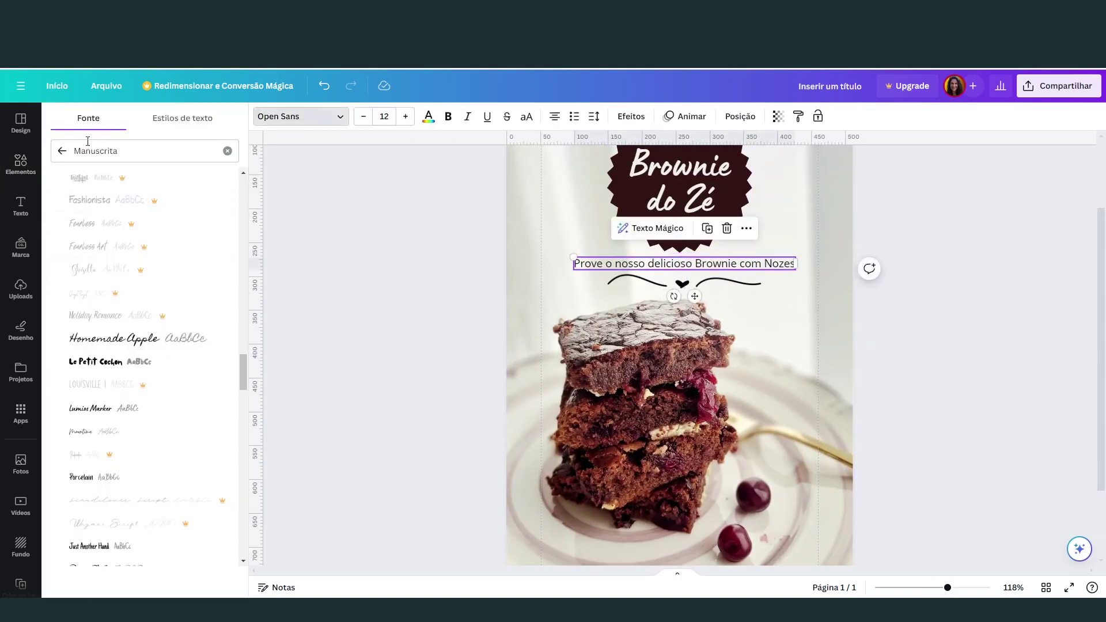
left_click(62, 152)
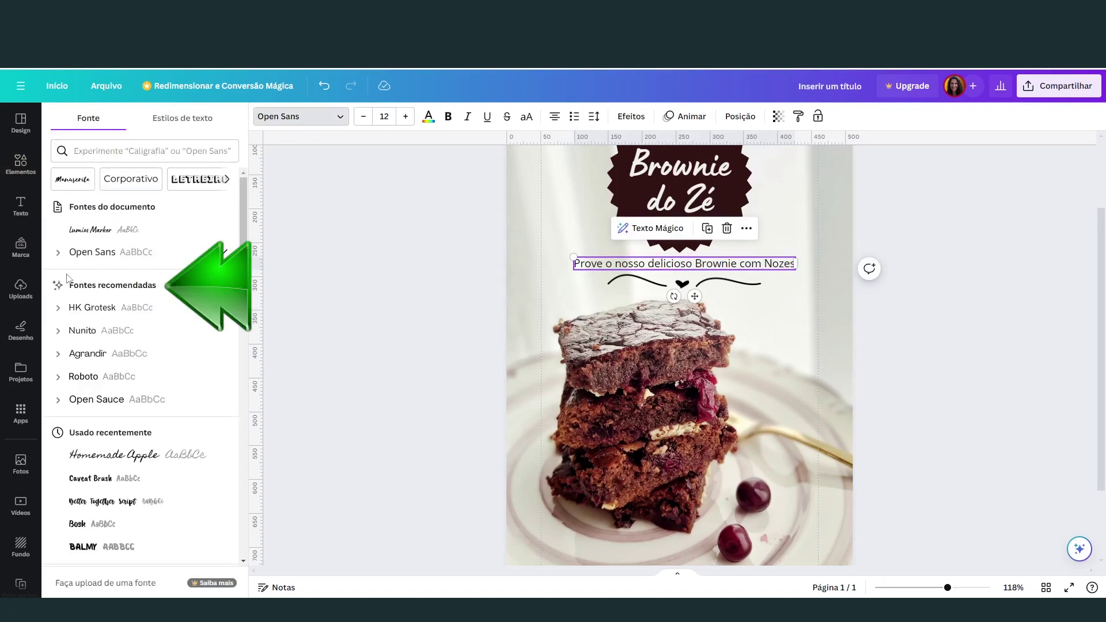
left_click(87, 355)
- Curve the slogan upward with the Curvar effect and position it around the seal's lower edge
left_click_drag(948, 587, 965, 588)
scroll(1031, 361, "up", 3)
left_click(789, 416)
left_click(772, 380)
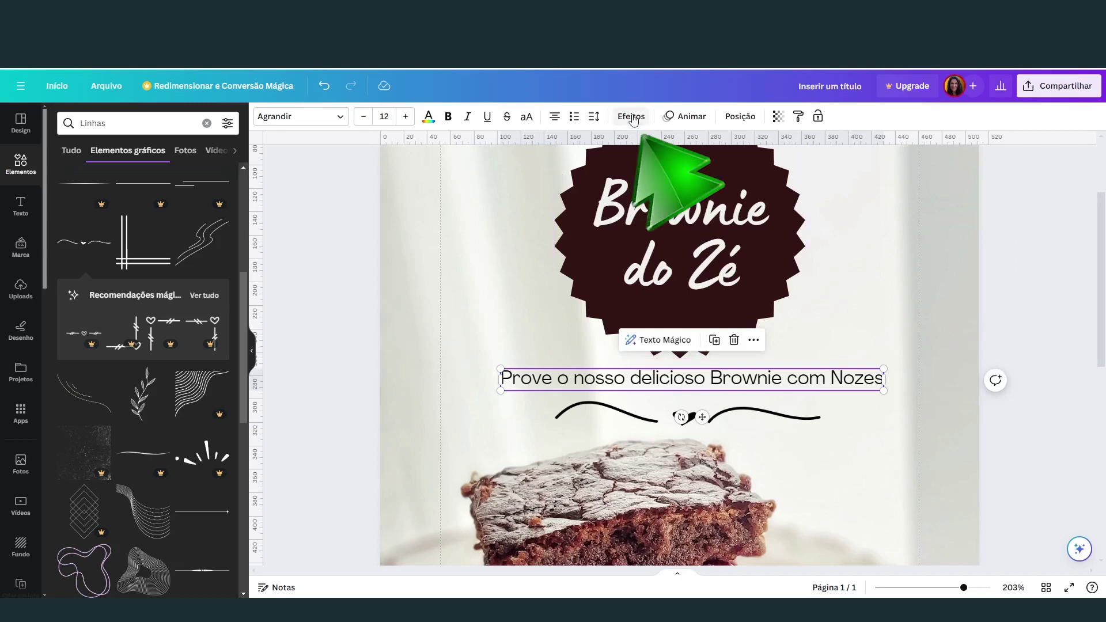
left_click(633, 118)
left_click(141, 510)
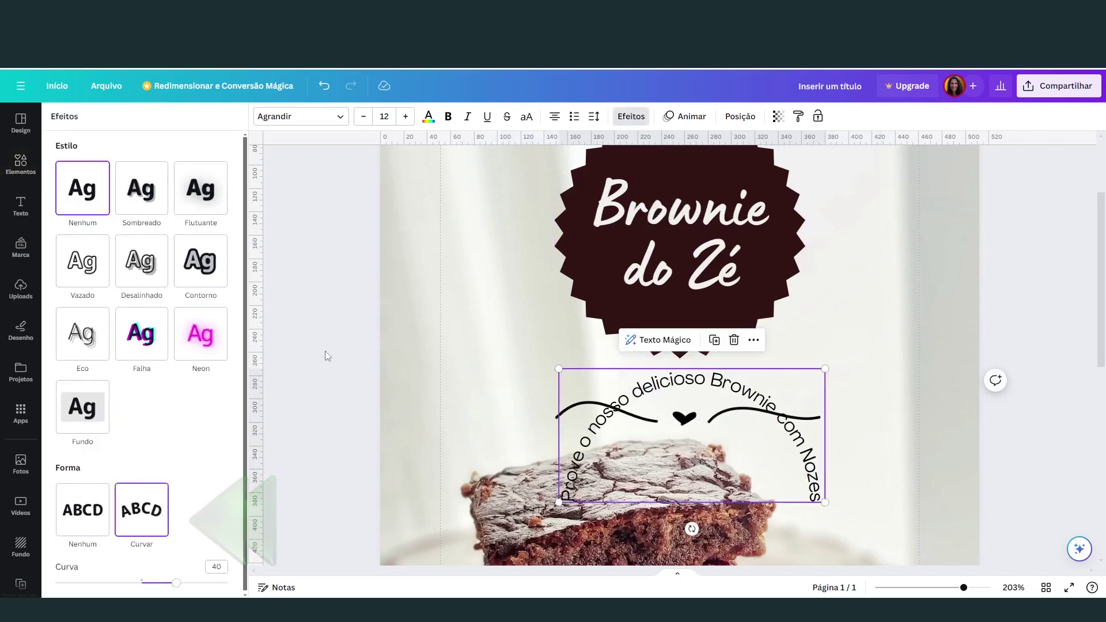
left_click_drag(177, 583, 123, 583)
left_click_drag(507, 330, 503, 329)
left_click_drag(566, 361, 569, 335)
left_click_drag(122, 582, 115, 583)
left_click(302, 519)
- Recolour the wavy heart divider with the reddish brown from the photo colours
left_click_drag(964, 588, 942, 587)
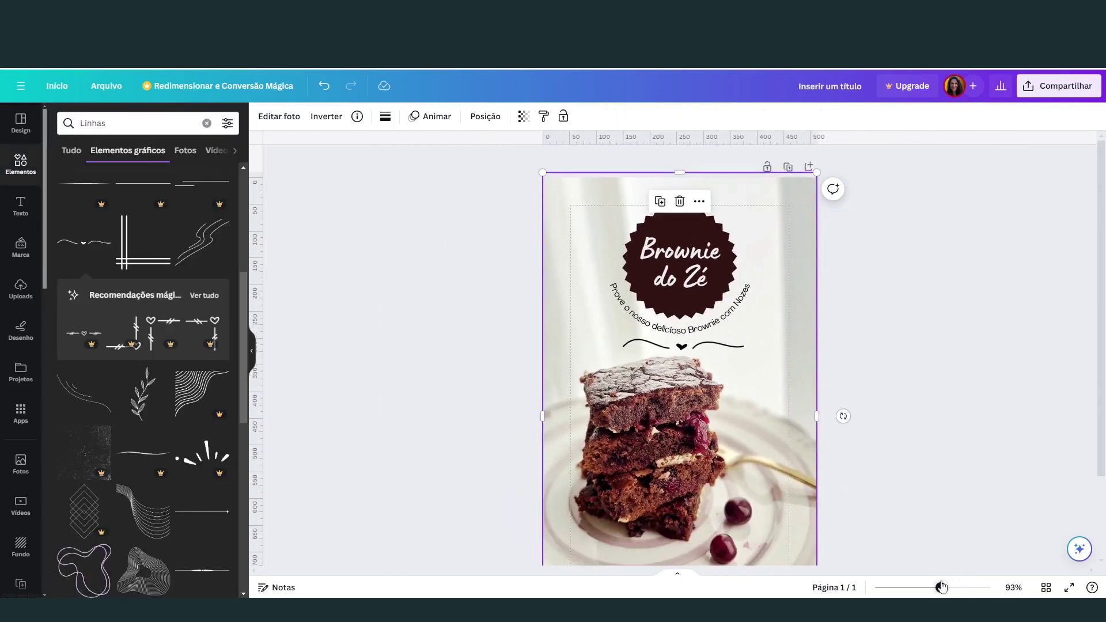
left_click(739, 349)
left_click(436, 116)
left_click(158, 328)
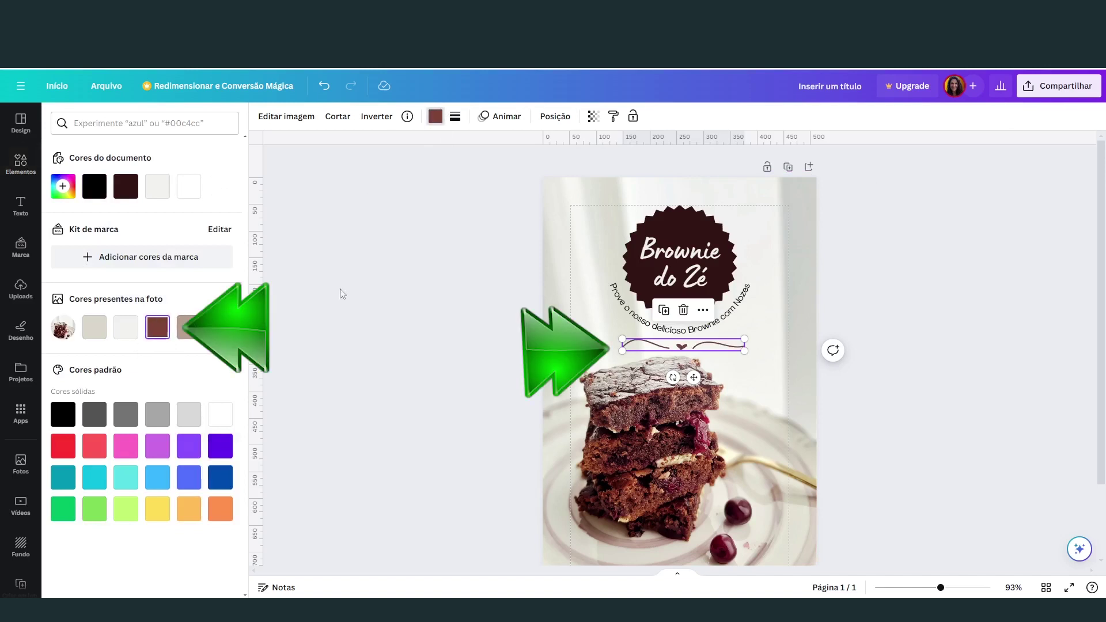
left_click(428, 309)
- Shrink the title to about size 37.7 and the seal to about 184 wide, and recentre both at the upper margin
left_click(694, 254)
left_click_drag(721, 234, 707, 241)
left_click(951, 178)
left_click(680, 219)
left_click_drag(736, 205, 717, 222)
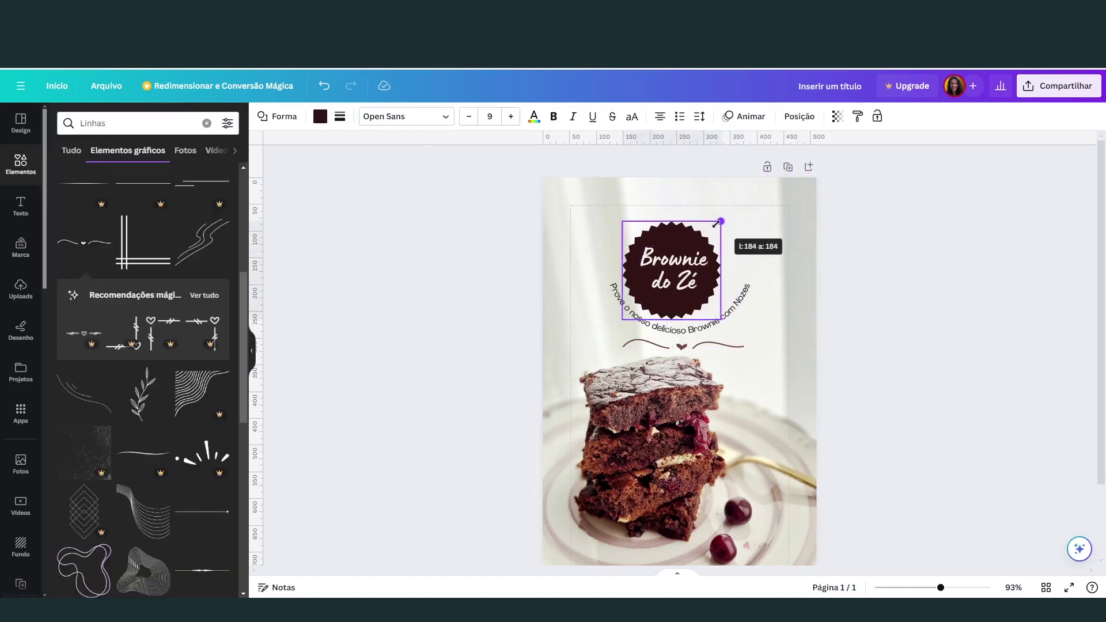
left_click(688, 264, "shift")
left_click_drag(651, 262, 677, 240)
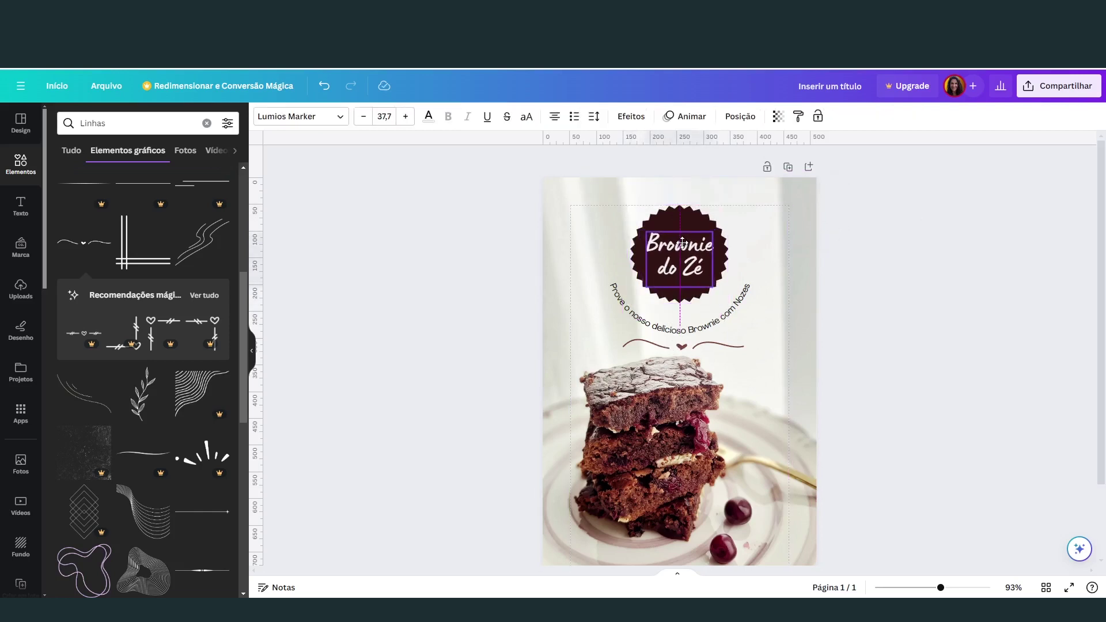
- Move the curved slogan and the heart divider slightly up, closer to the seal
scroll(682, 242, "up", 5)
left_click_drag(740, 323, 740, 320)
mouse_move(962, 588)
left_mouse_down()
mouse_move(929, 593)
mouse_move(943, 593)
left_mouse_up()
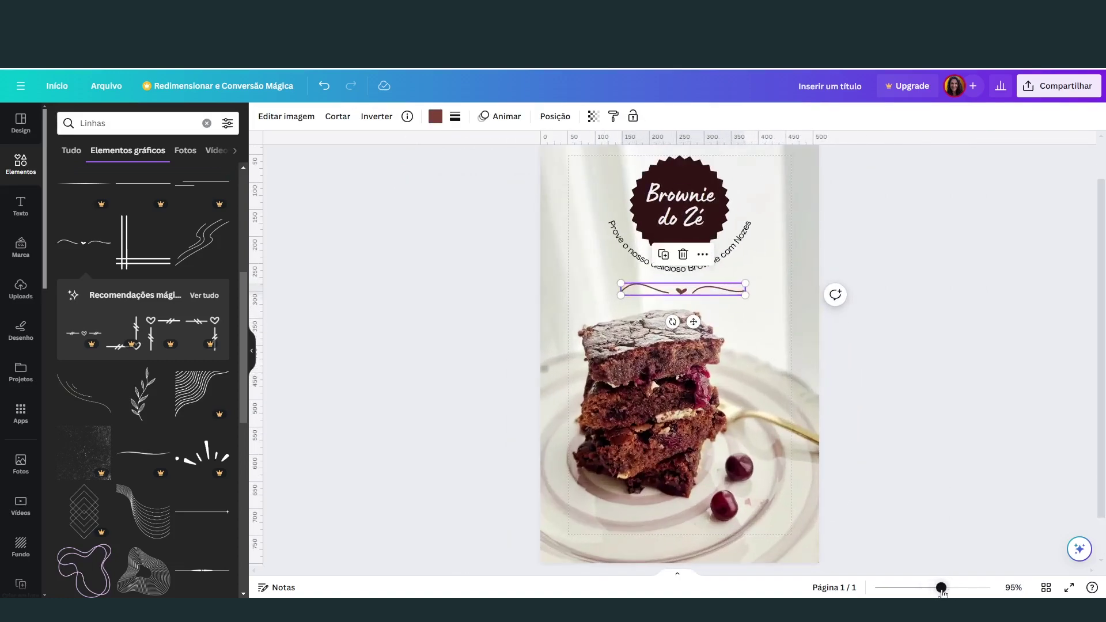
left_click(958, 396)
- Add a subtitle text box over the brownies and set its font size to 18
left_click(21, 206)
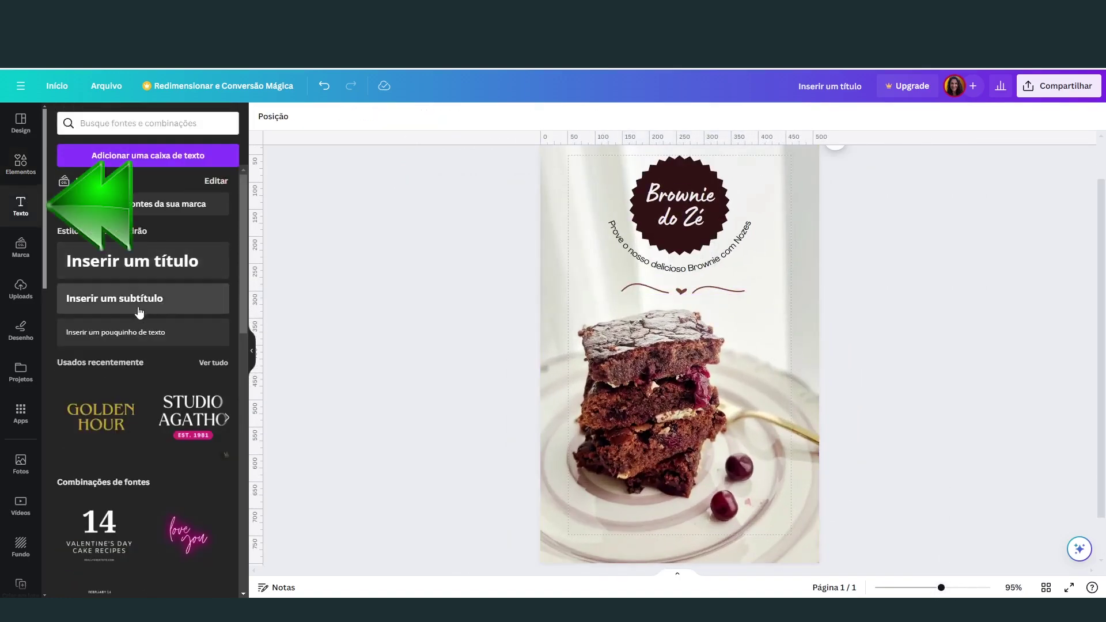
left_click(138, 299)
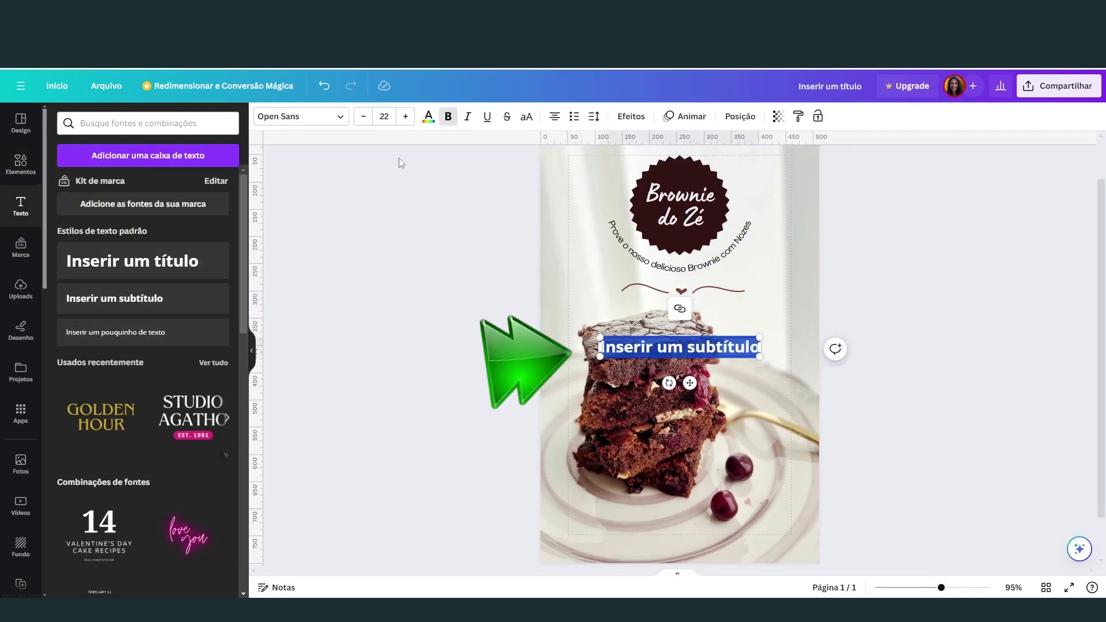
left_click(364, 116)
left_click(364, 117)
left_click(364, 117)
left_click(363, 116)
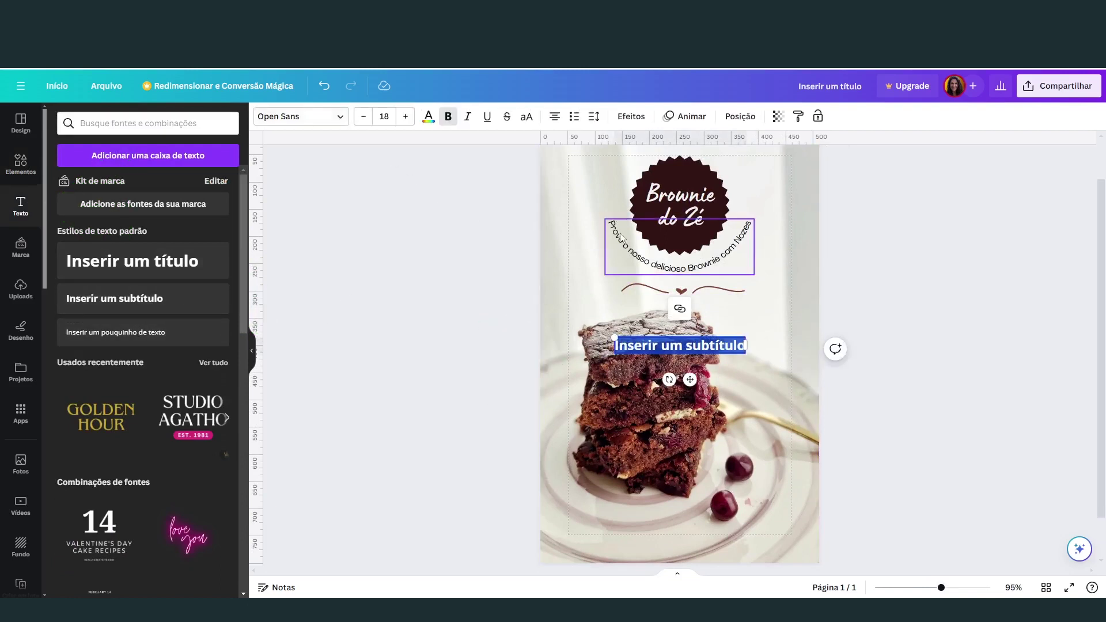
- Change the subtitle text box's font to Agrandir and move it to the lower margin of the cover
left_click(680, 267)
left_click(681, 346)
left_click(301, 116)
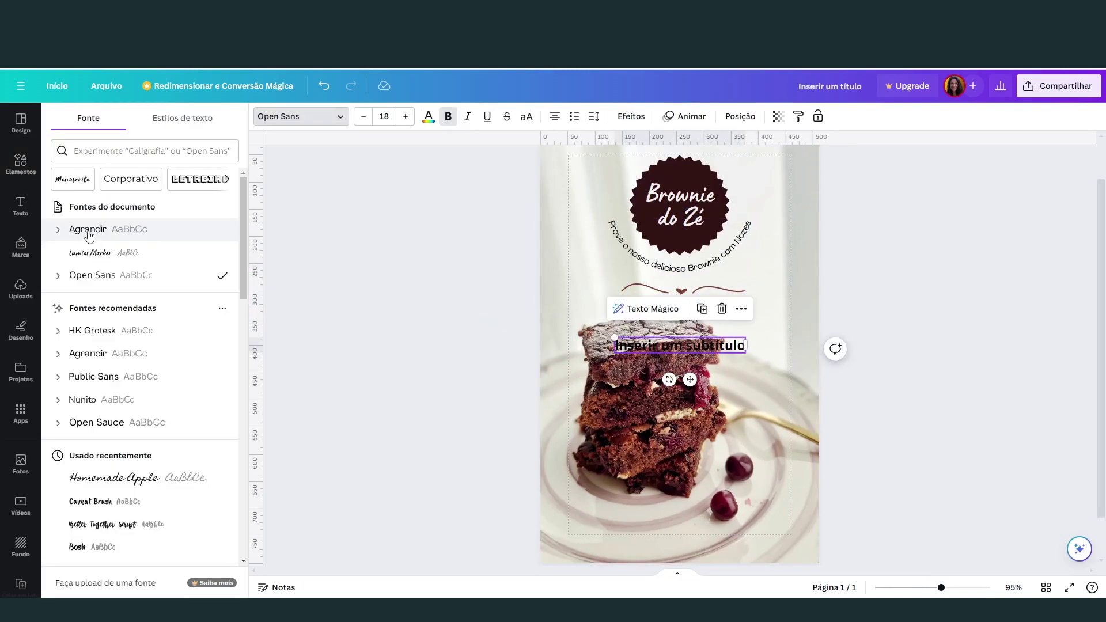
left_click(88, 229)
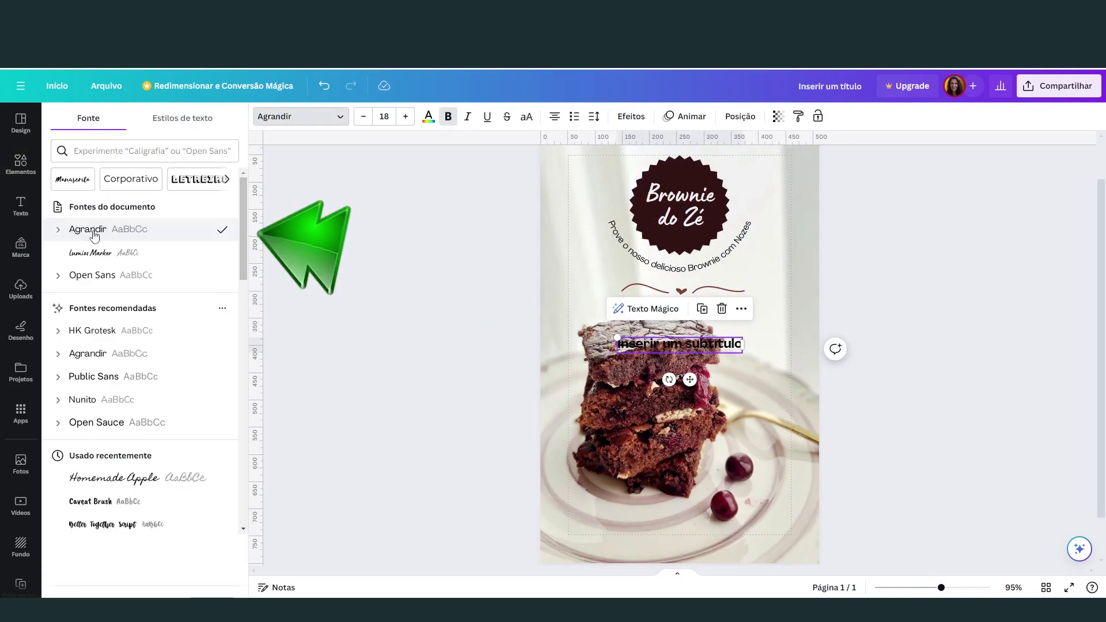
left_click_drag(726, 346, 730, 528)
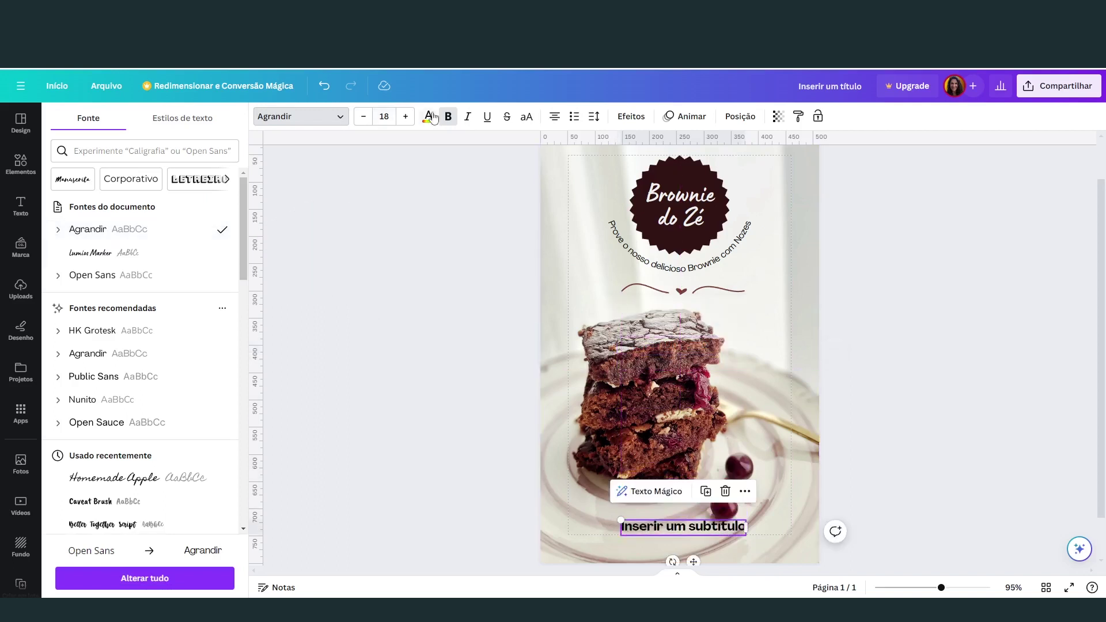
- Make the lower text non-bold at size 15, replace its wording with "Nome do autor" and centre it on the cover
left_click(363, 117)
left_click(364, 116)
left_click(363, 116)
double_click(673, 526)
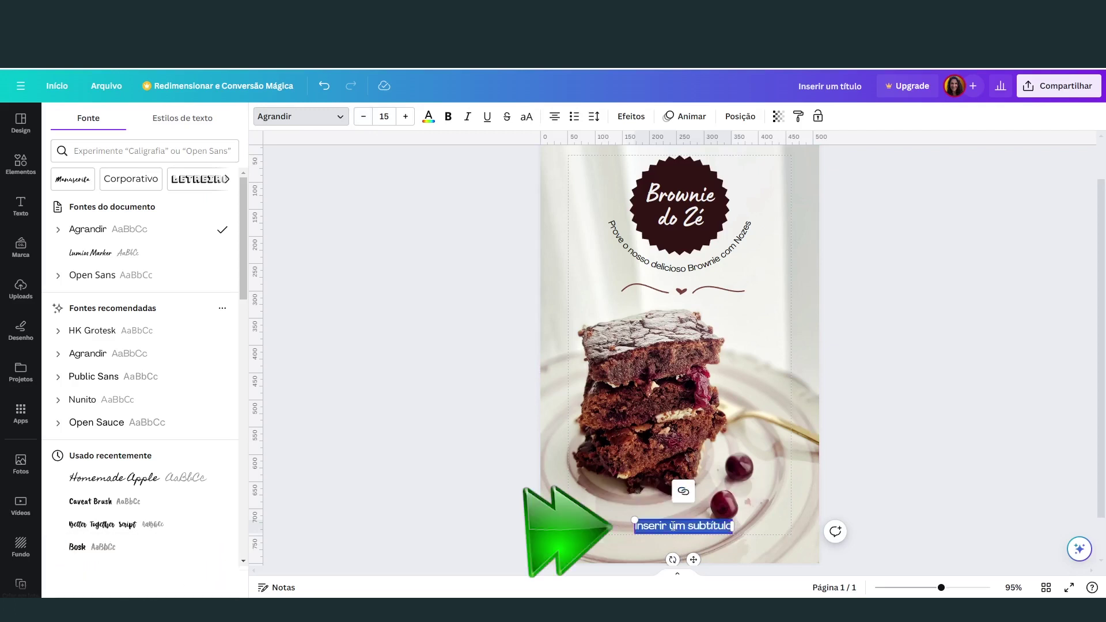
type("Nome do autor")
key("Escape")
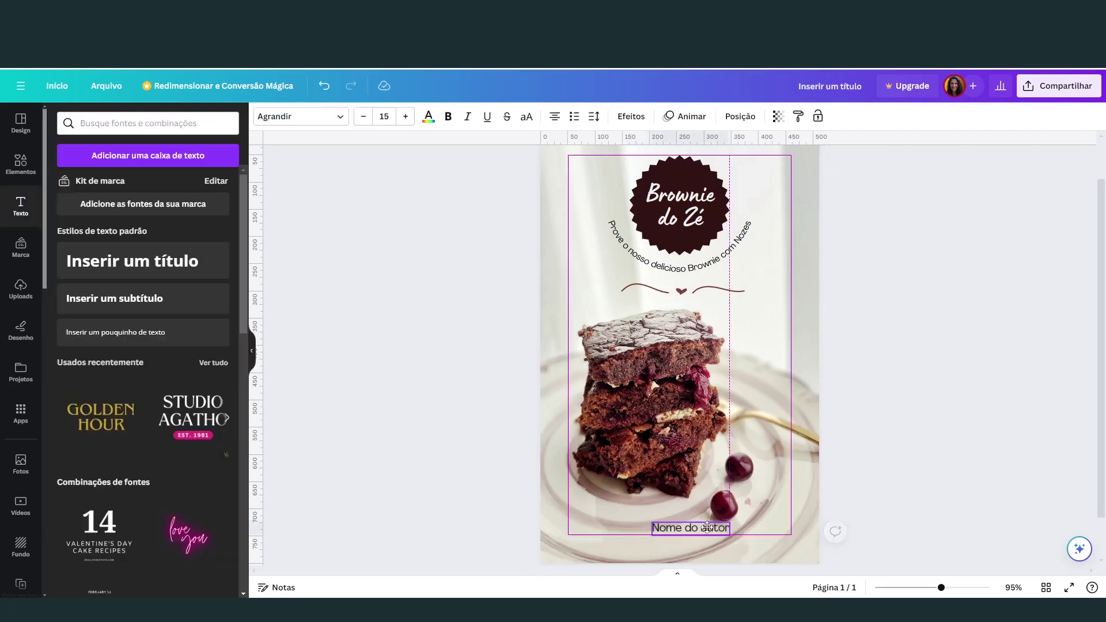
- Duplicate the heart divider and place the copy just below the "Nome do autor" text
left_click(709, 291)
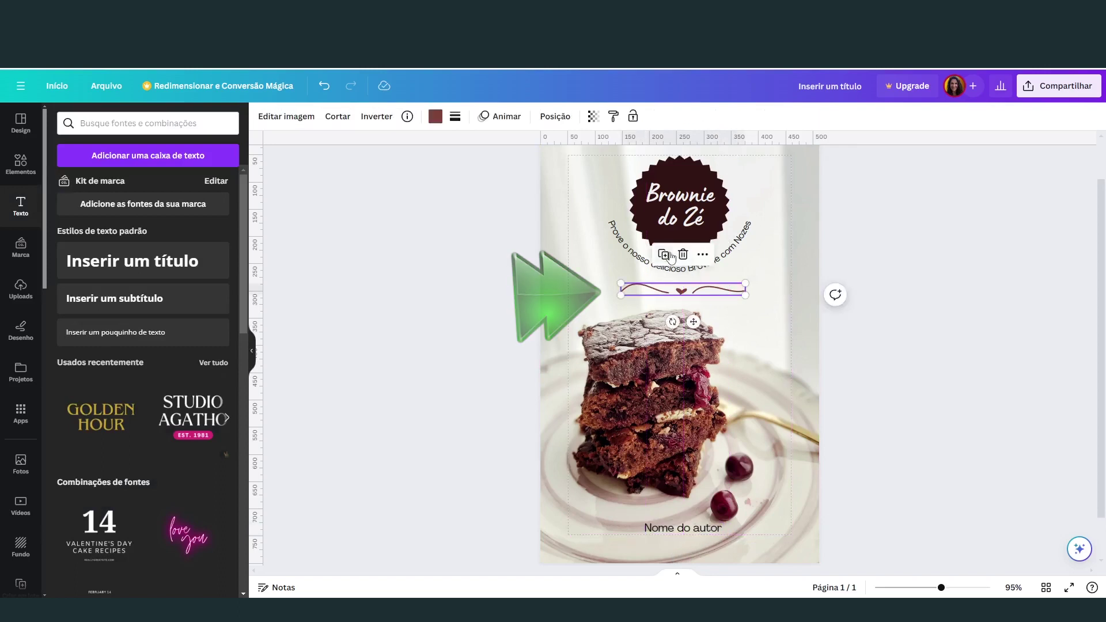
key("ctrl+d")
left_click_drag(717, 303, 718, 330)
- Enlarge the brownie photo slightly within its crop frame by extending its upper corners outward
double_click(787, 393)
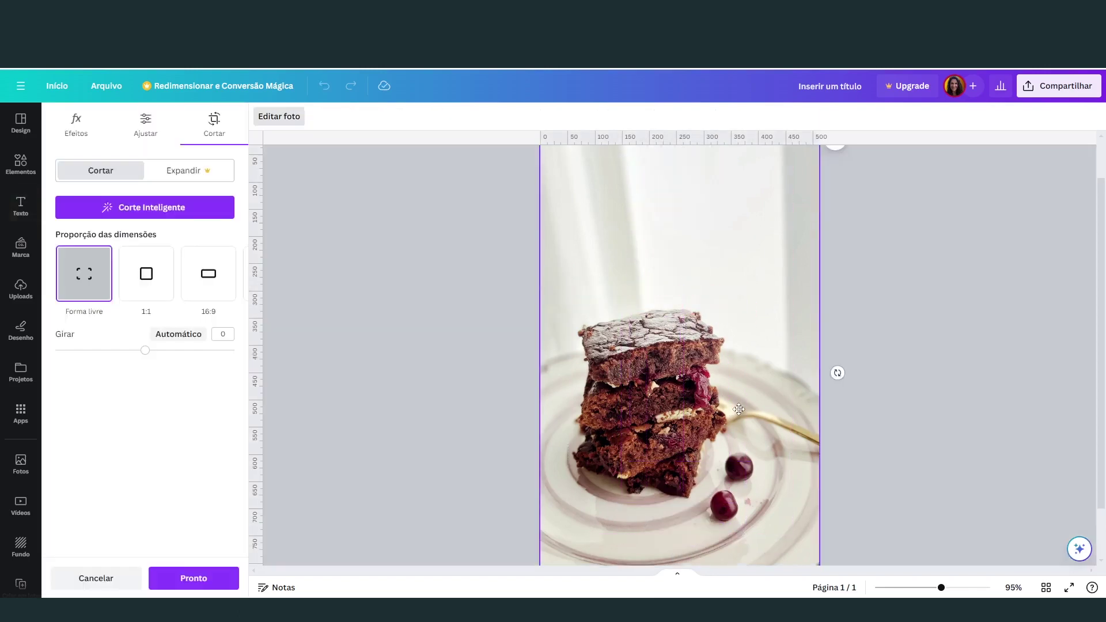
scroll(974, 452, "down", 5)
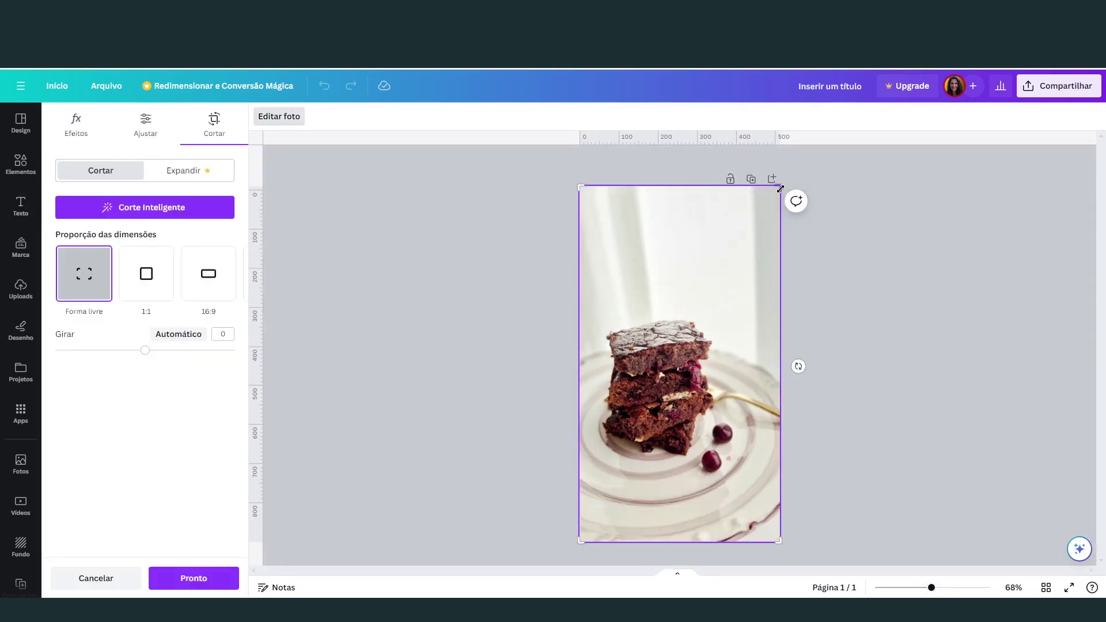
left_click_drag(780, 189, 789, 171)
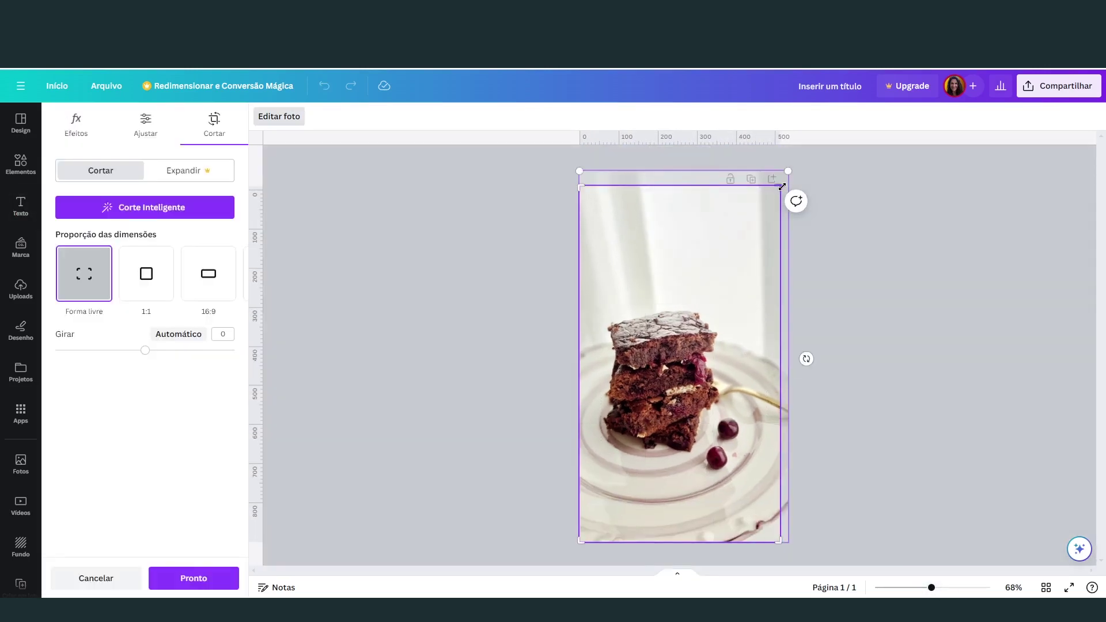
left_click_drag(581, 174, 573, 166)
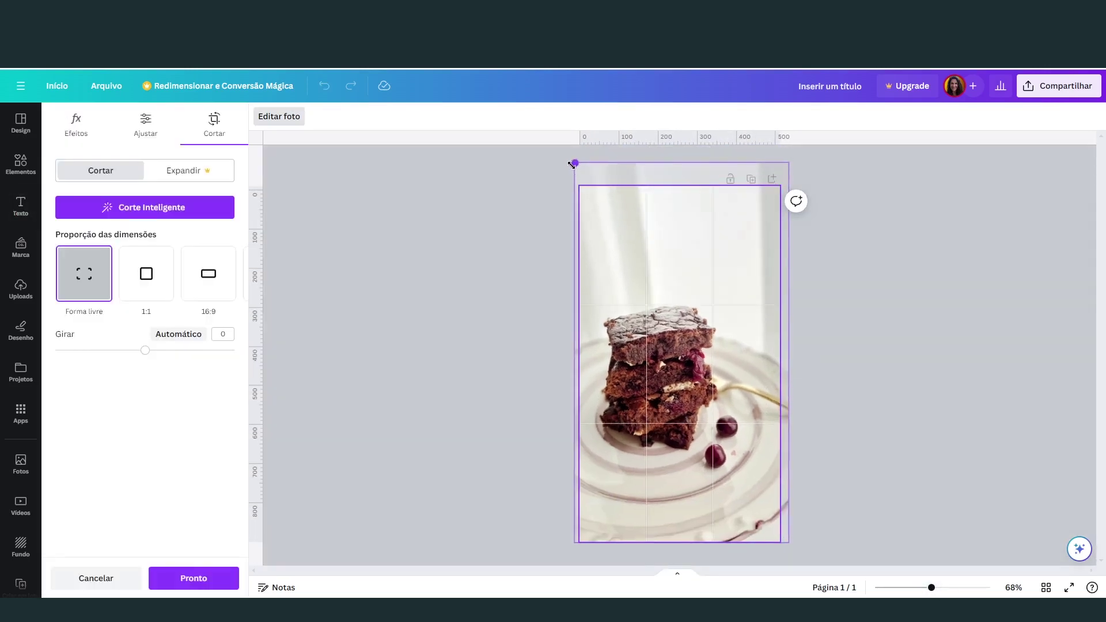
left_click(880, 330)
- Group the "Brownie do Zé" title with the seal and move the group slightly up
scroll(880, 329, "up", 5)
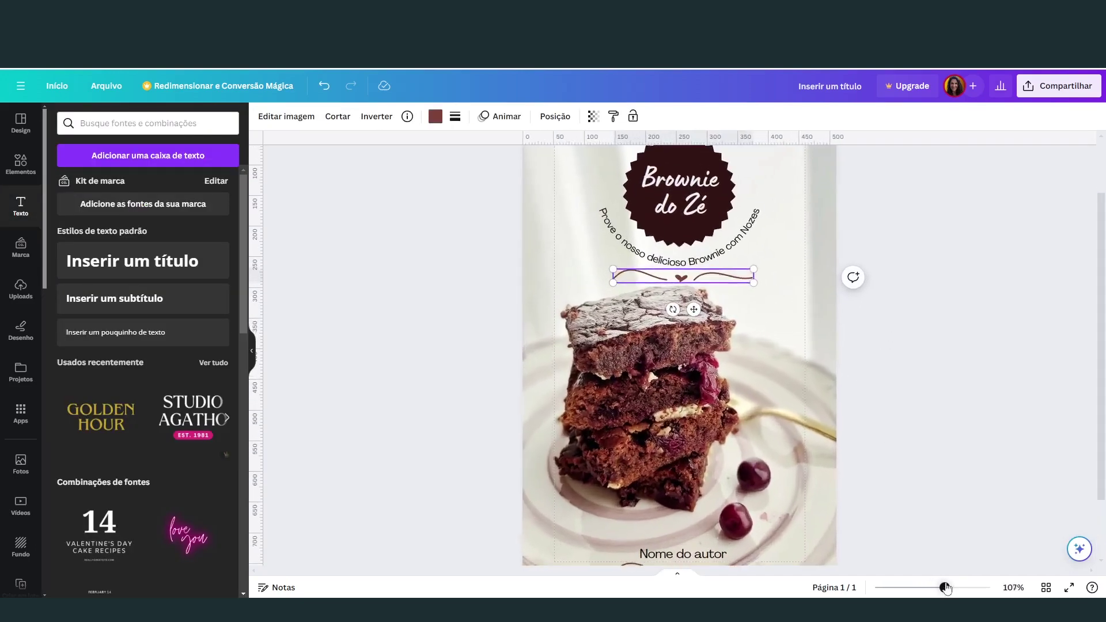
left_click(672, 221)
left_click(593, 217)
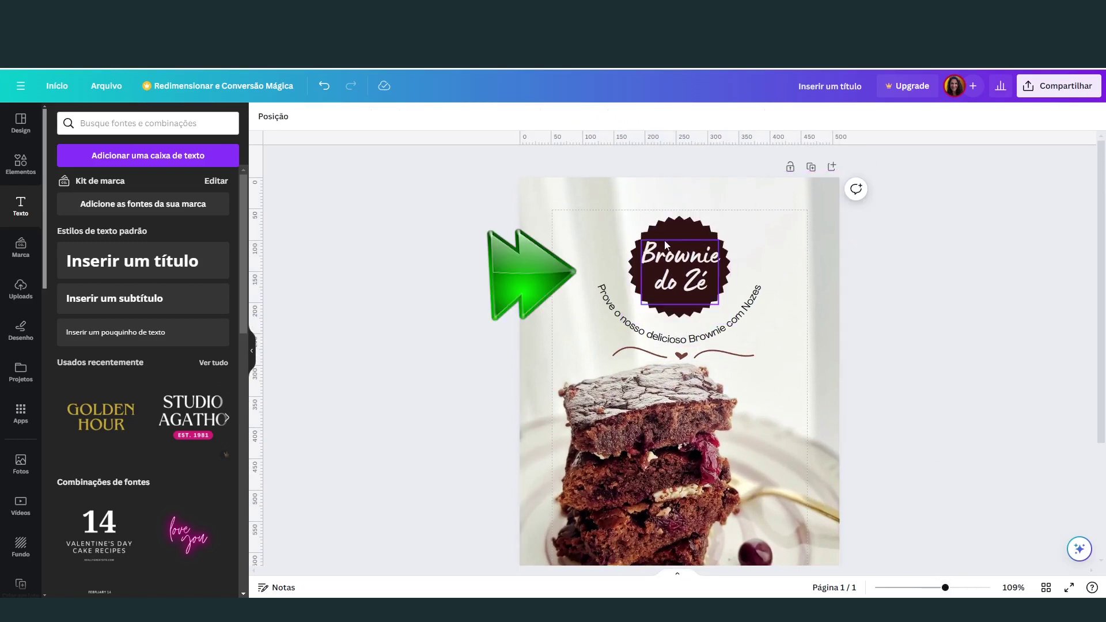
left_click(666, 242)
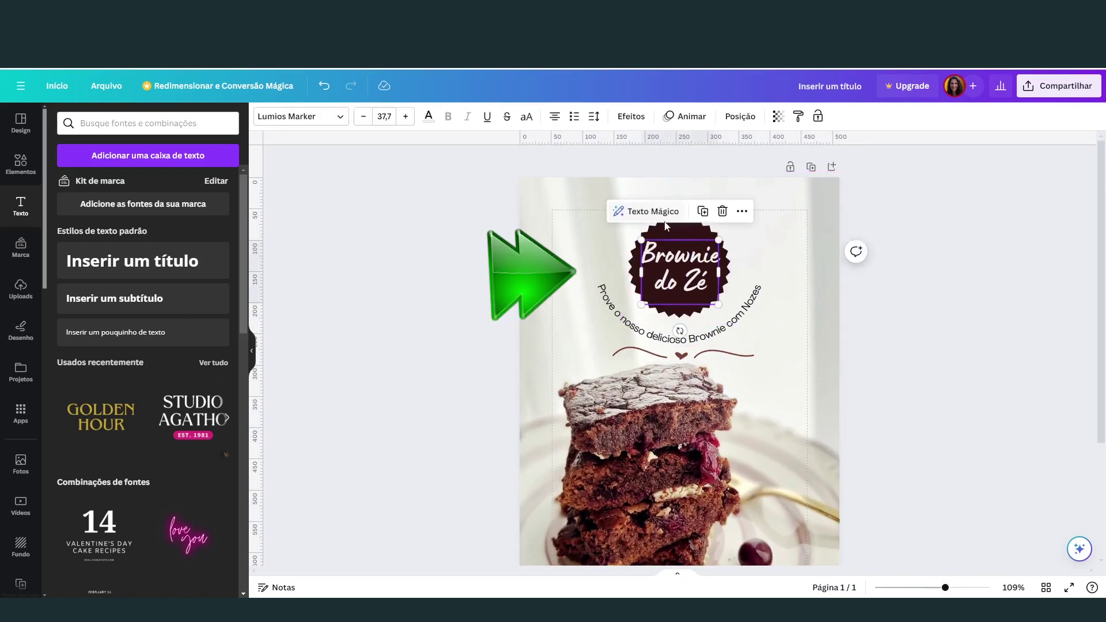
left_click(659, 254)
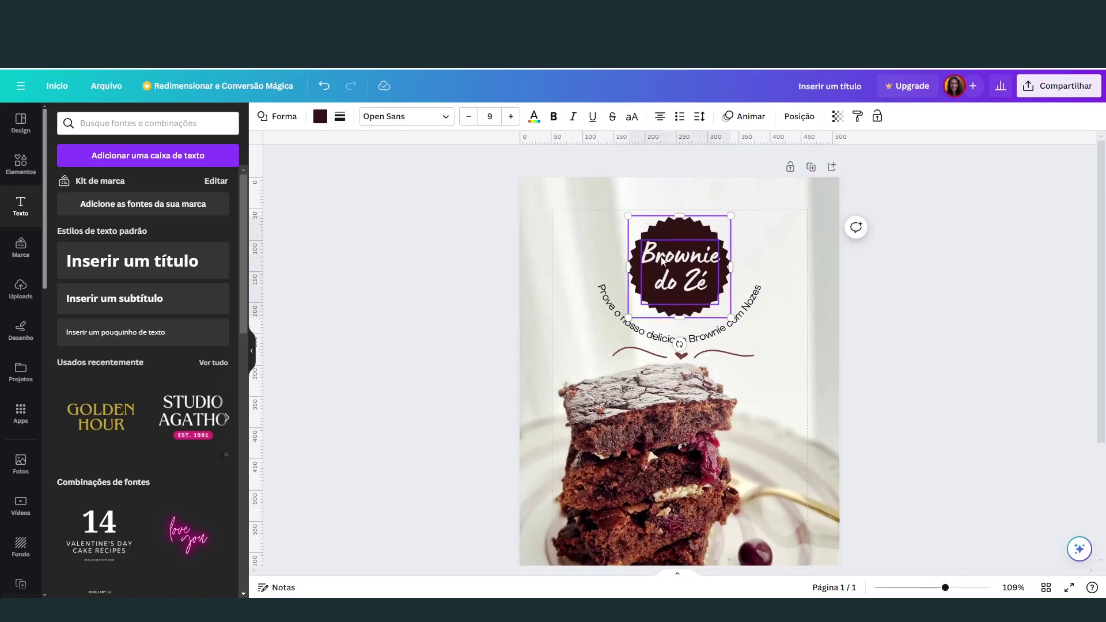
left_click(663, 260, "shift")
left_click(691, 188)
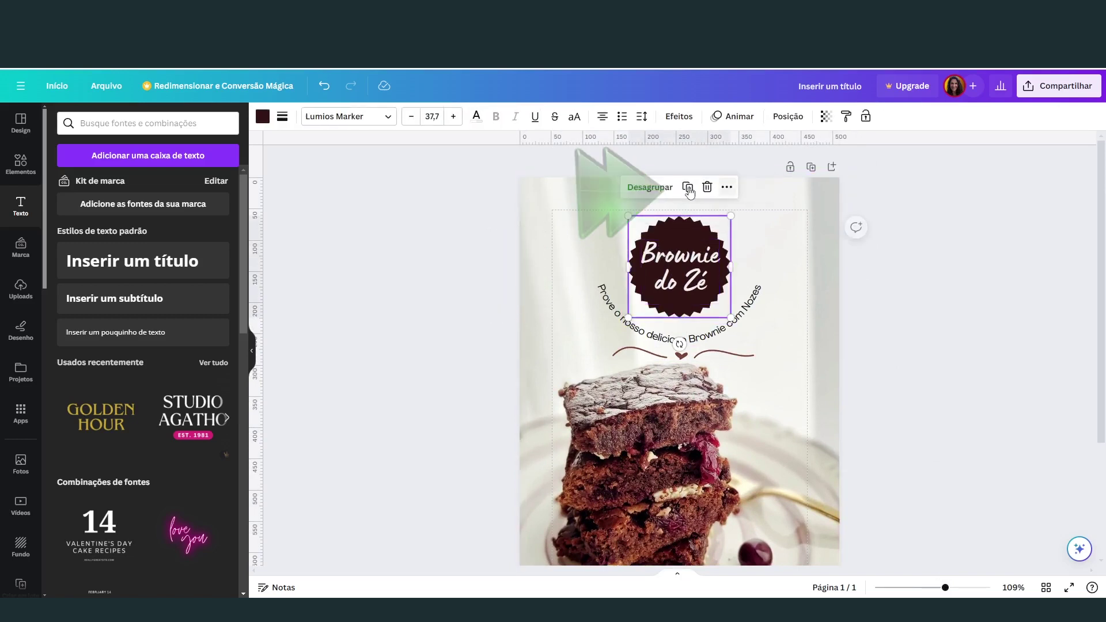
left_click_drag(688, 241, 686, 231)
- Move the curved slogan up around the seal, shrink it to size 11.8 and tighten its curve
left_click(787, 341)
left_click_drag(739, 330, 739, 313)
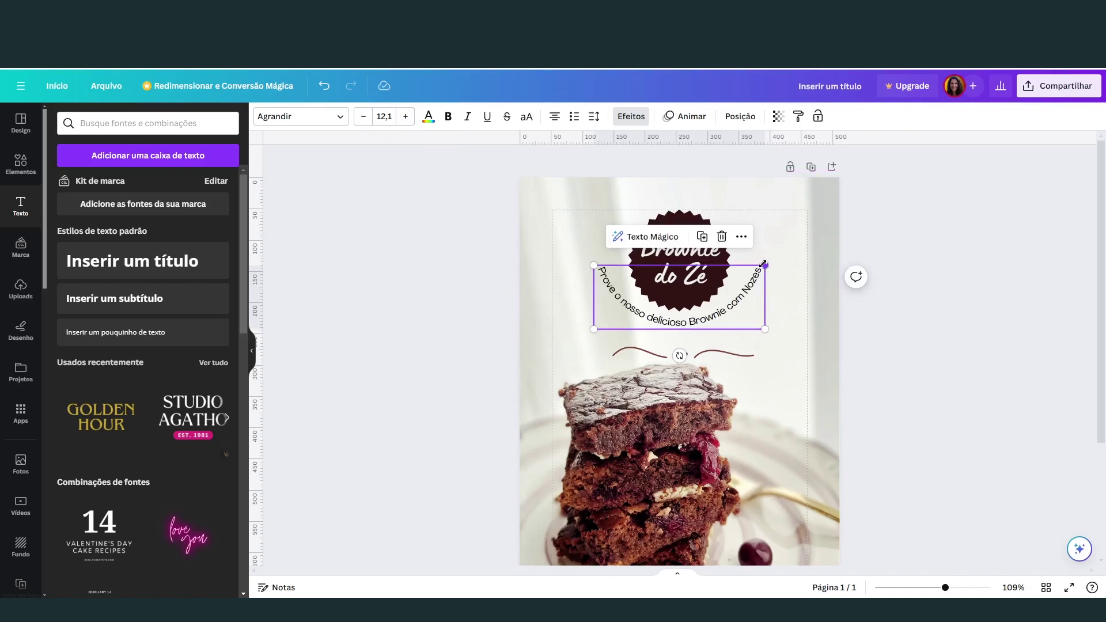
left_click_drag(763, 265, 760, 267)
left_click(625, 118)
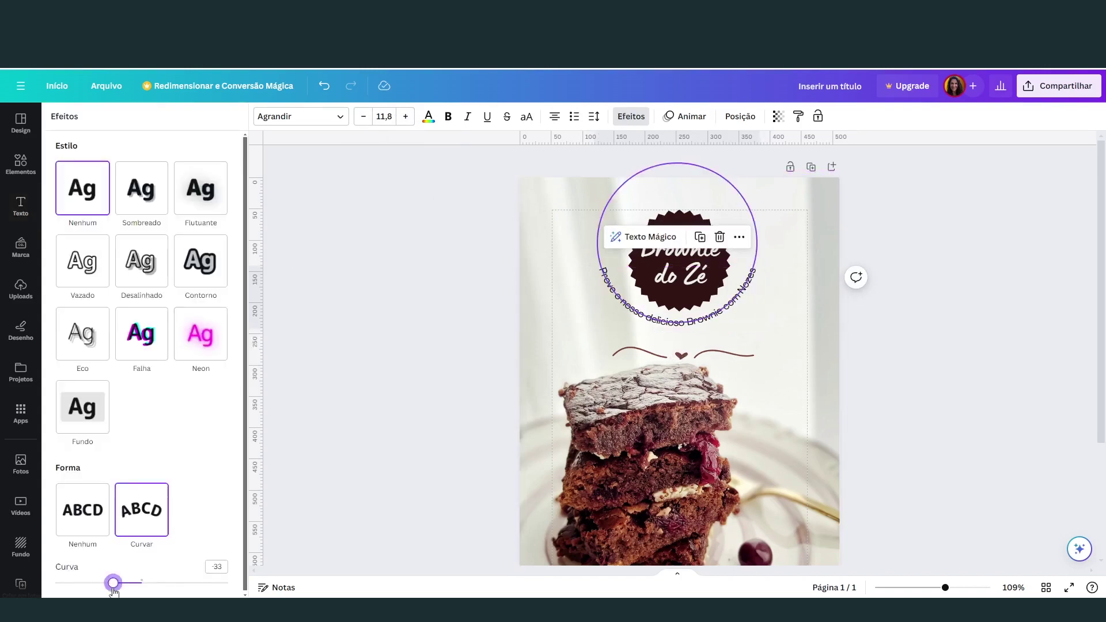
- Shrink both heart dividers and centre them beneath the curved slogan and the "Nome do autor" text
left_click(753, 352)
left_click_drag(755, 341, 729, 344)
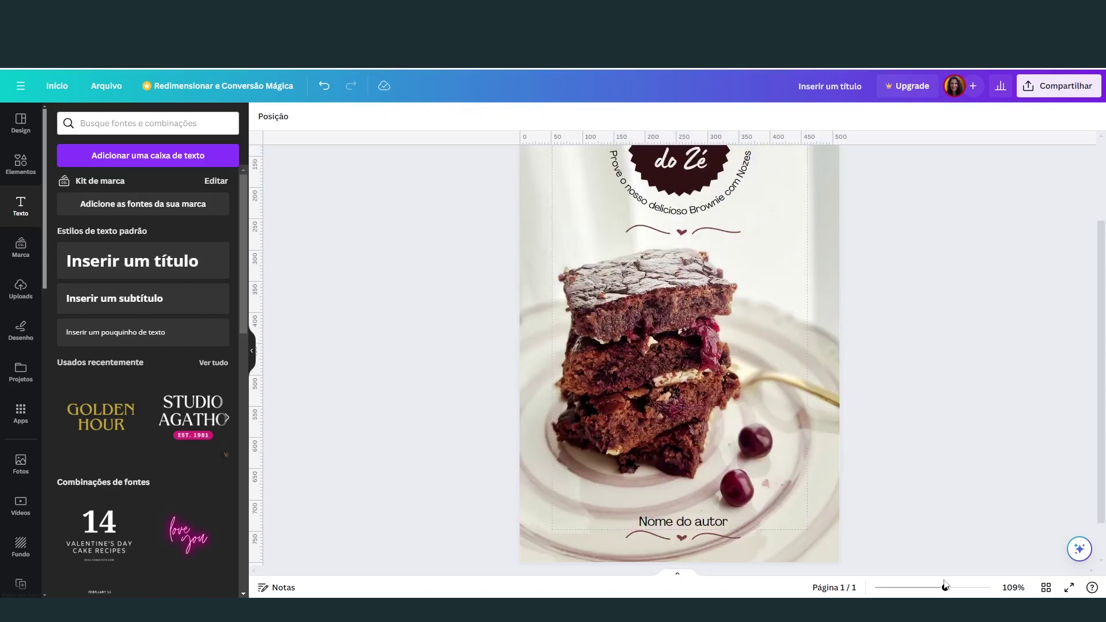
left_click_drag(945, 588, 934, 588)
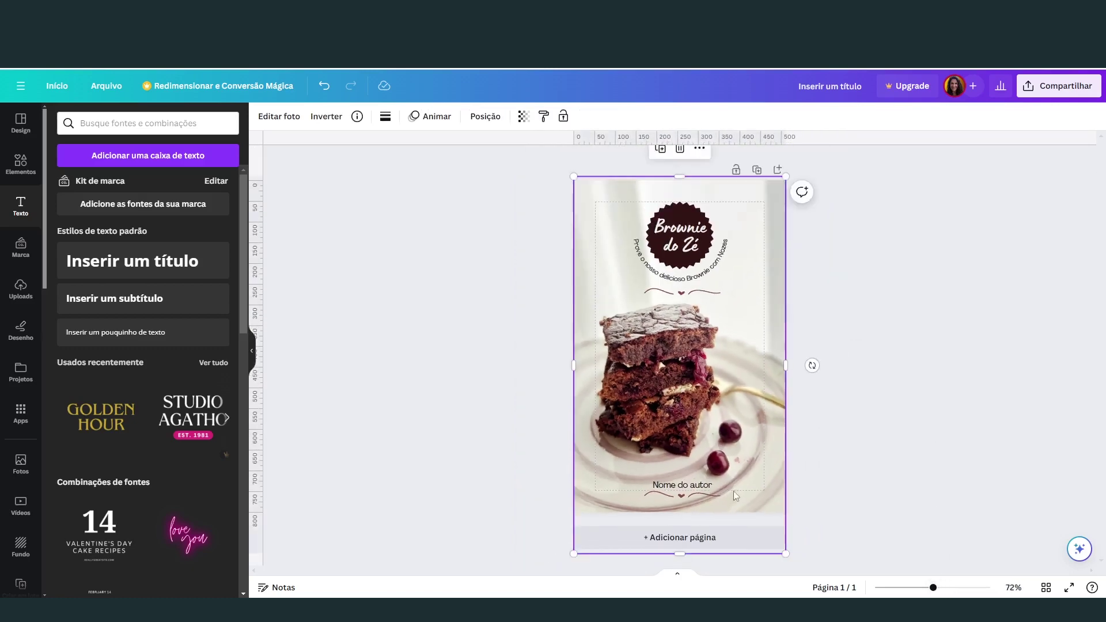
left_click(888, 507)
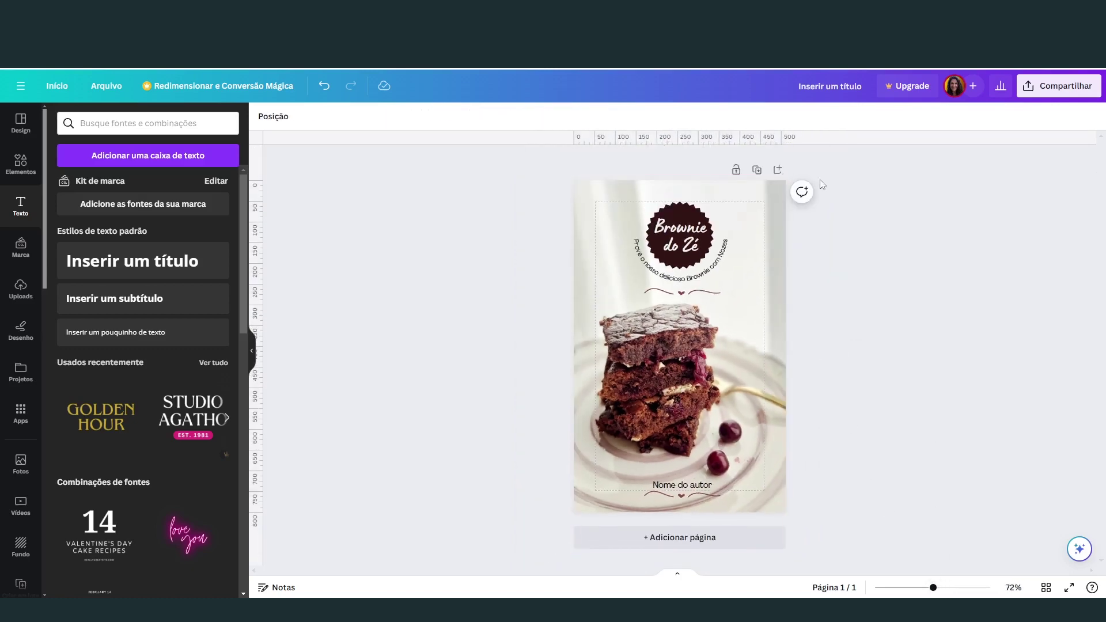
- Download the cover design as a PNG file at 512 x 800 px
left_click(1045, 88)
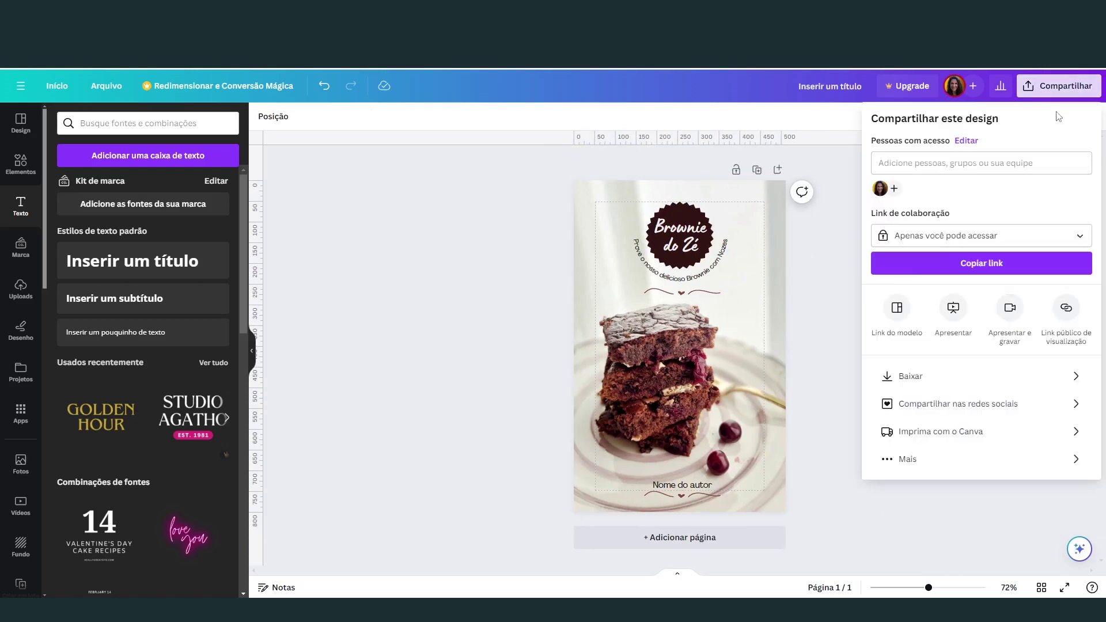
left_click(929, 376)
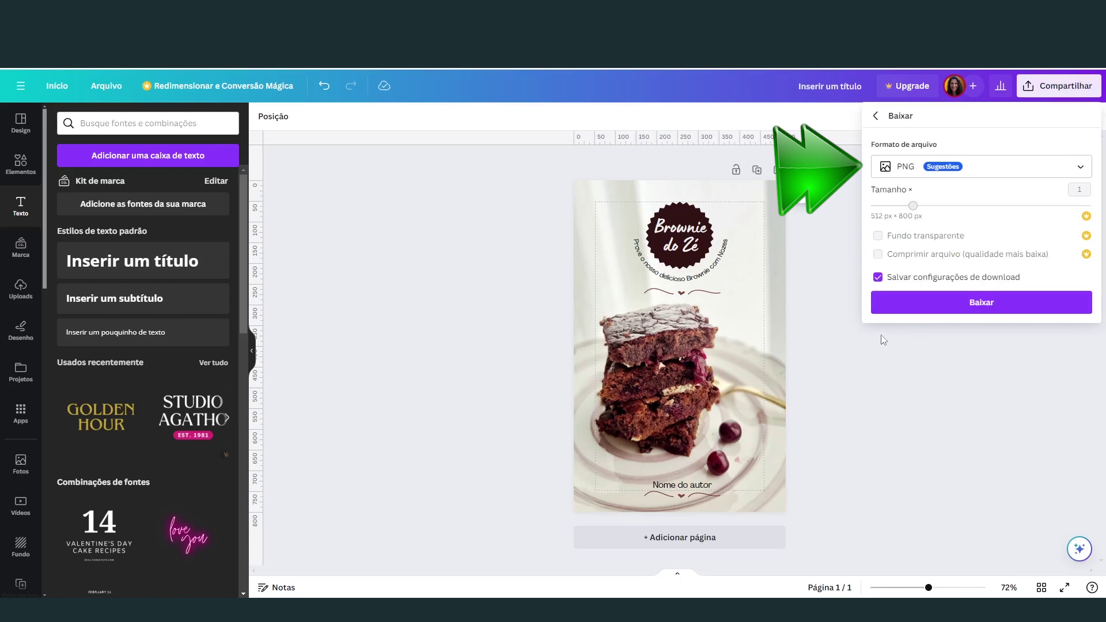
left_click(963, 305)
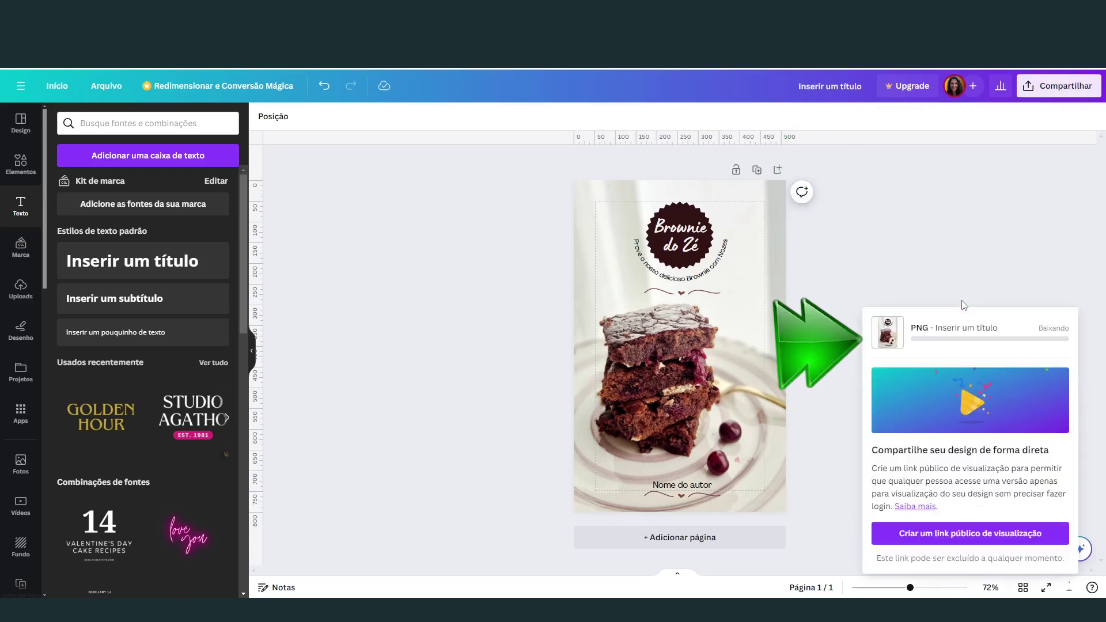